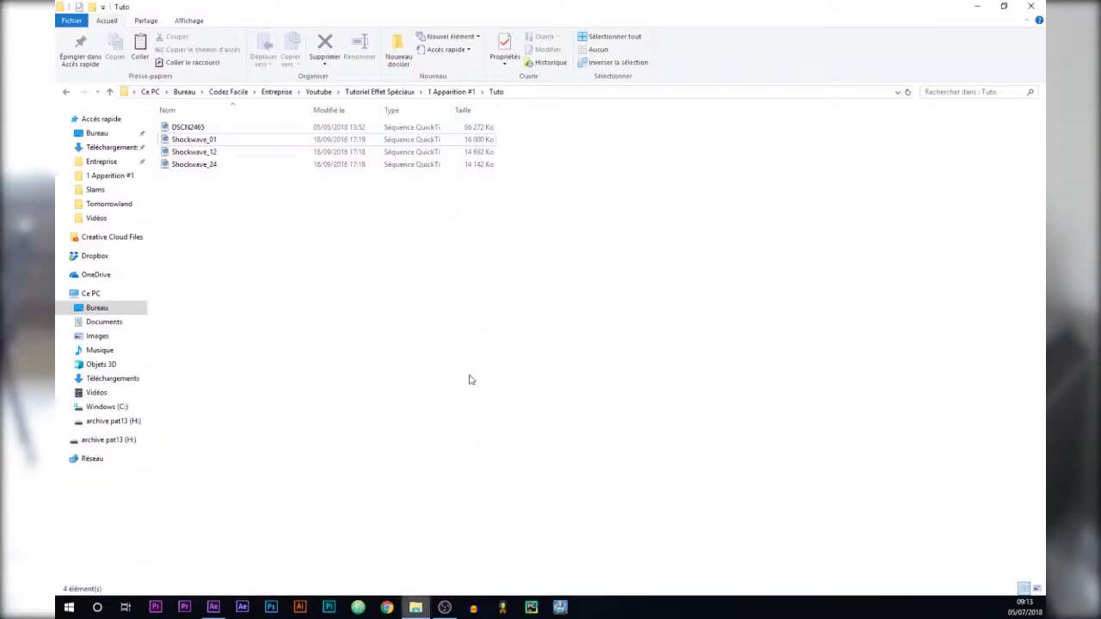
Import the DSCN2465 video from the Tuto folder into the After Effects project.
drag(341, 11, 341, 20)
click(231, 142)
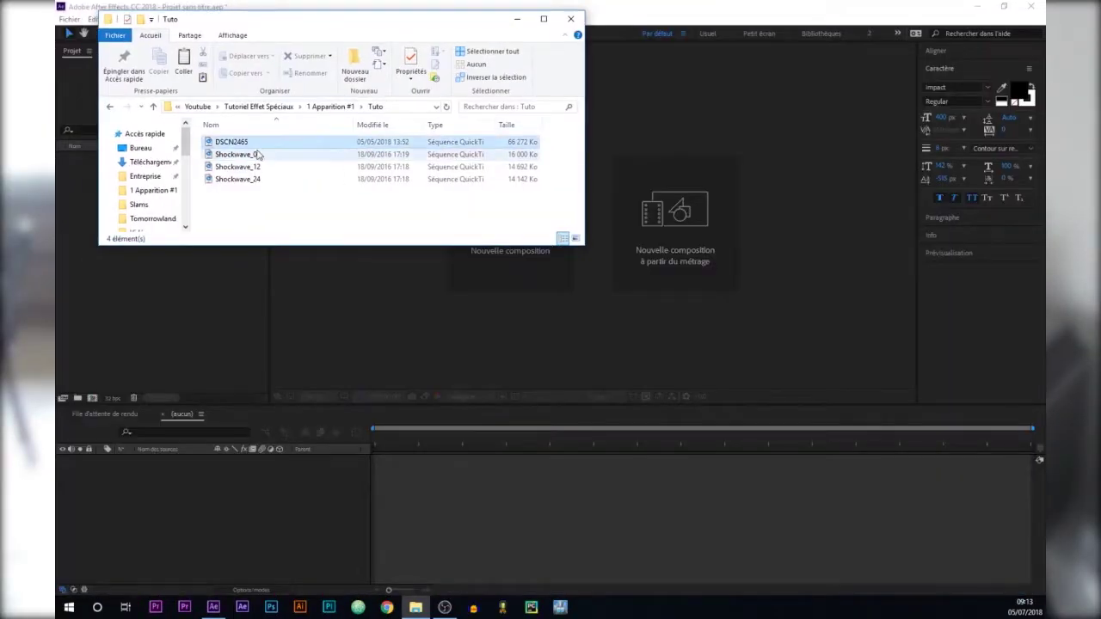
drag(245, 144, 167, 283)
Create a composition from DSCN2465.MOV, renaming the composition Téléportation and its layer Originale.
right_click(219, 161)
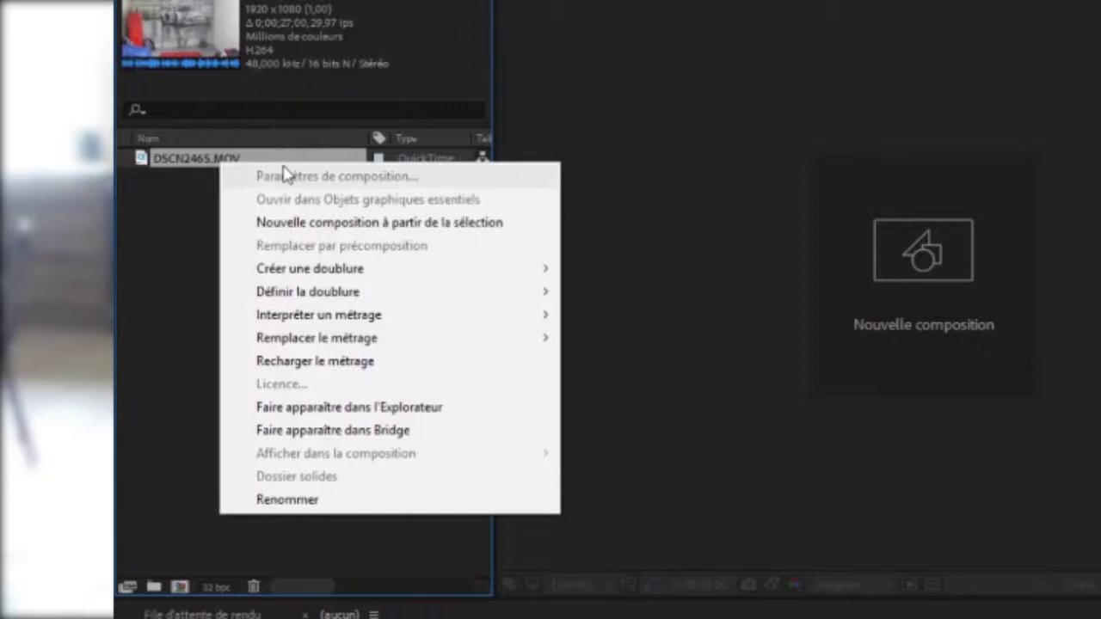
click(359, 223)
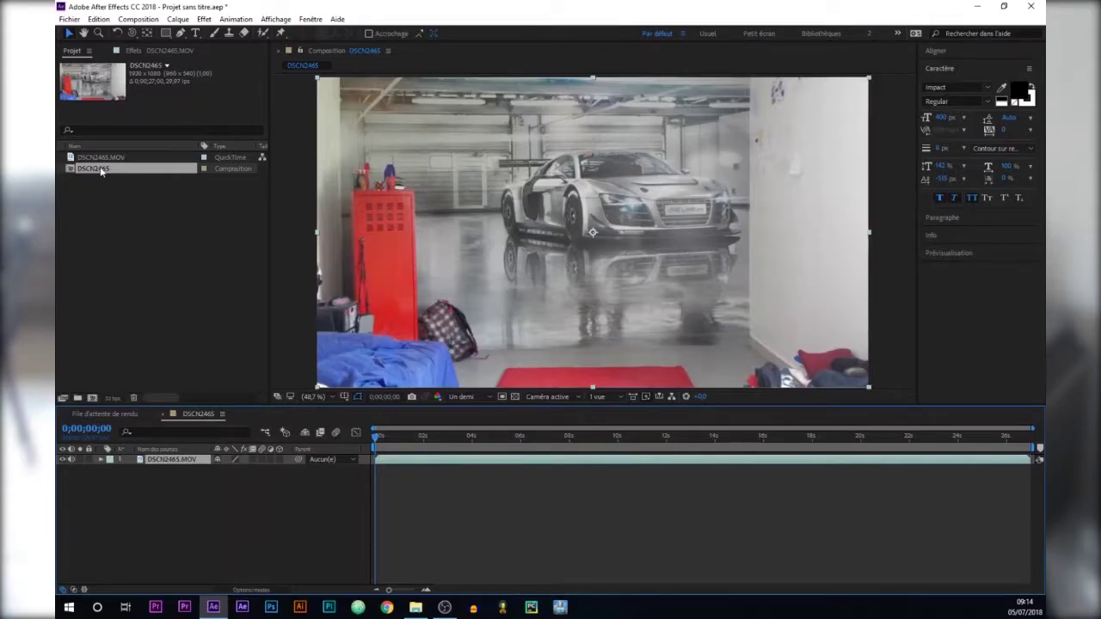
key(Return)
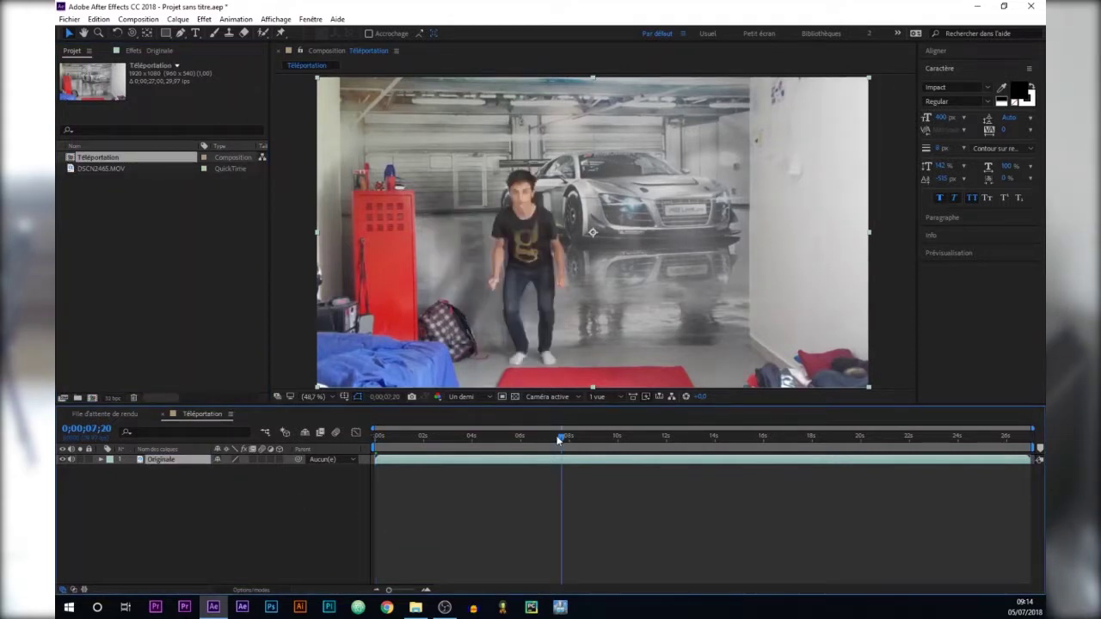
Trim the Originale layer to the jump from 0;00;09;00, placing it at the timeline start with its end at 0;00;01;18.
drag(561, 439, 594, 449)
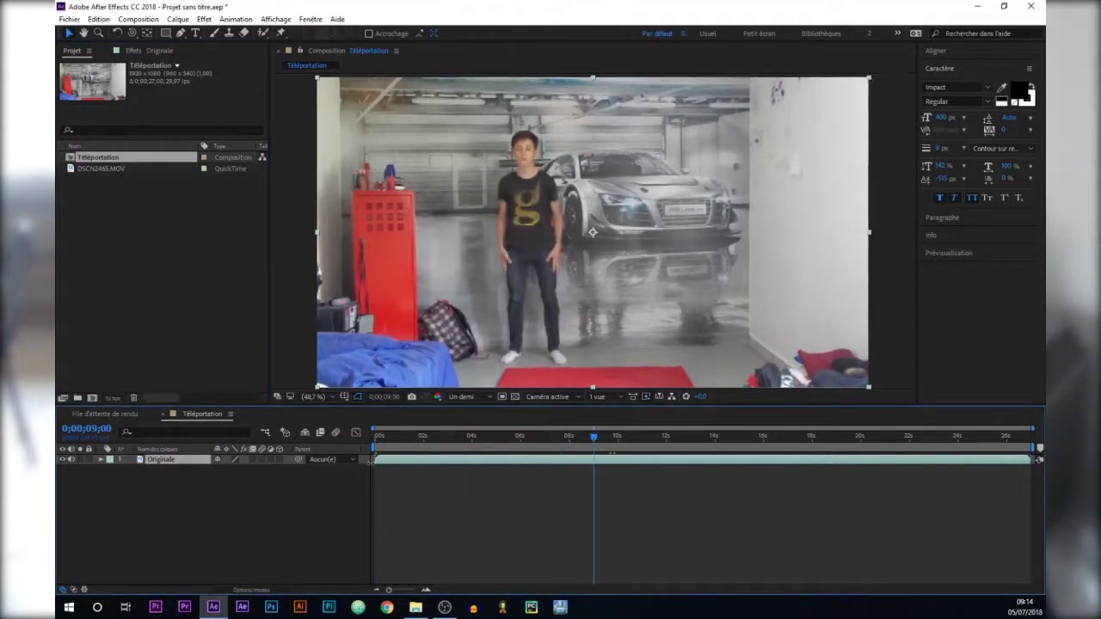
drag(450, 461, 593, 465)
drag(623, 462, 413, 448)
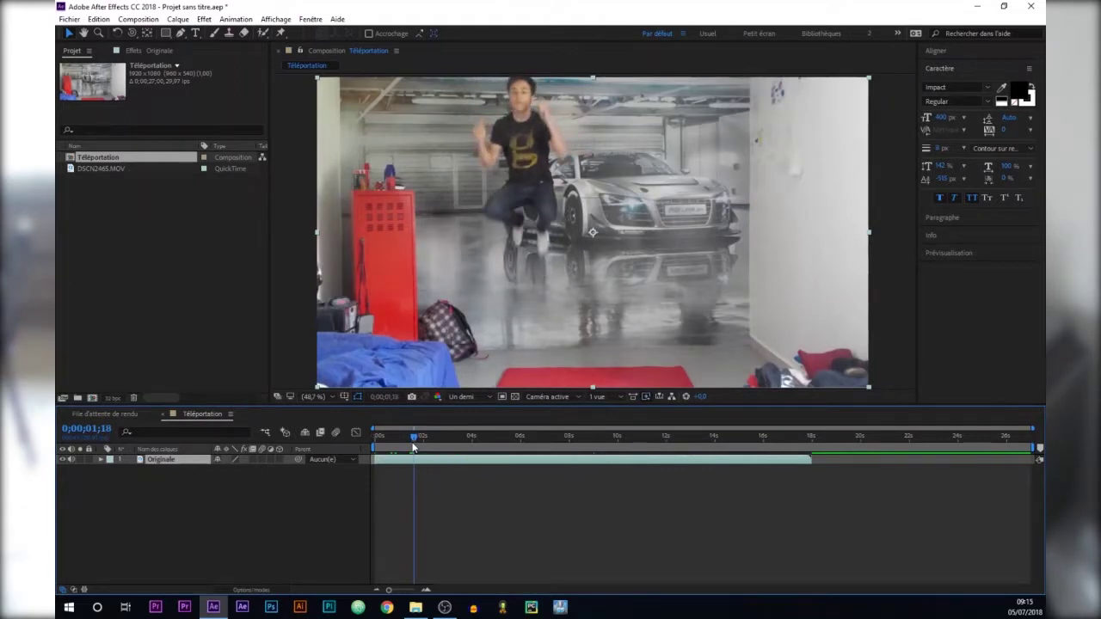
drag(811, 459, 532, 462)
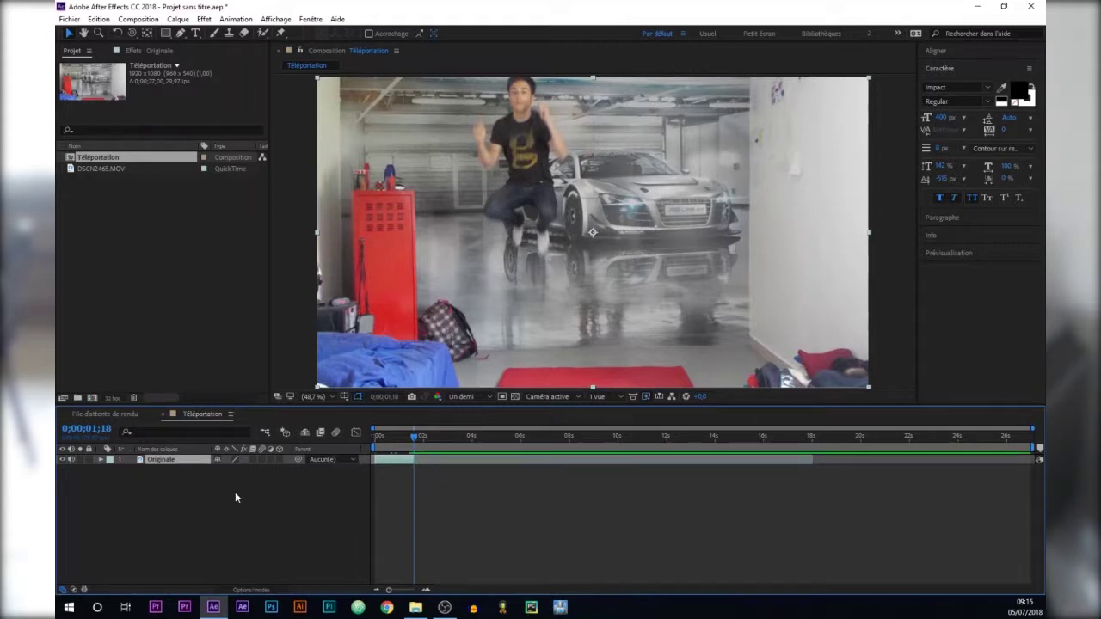
Duplicate the Originale layer and retrim the copy to the section where the man reappears near the right wall.
key(ctrl+d)
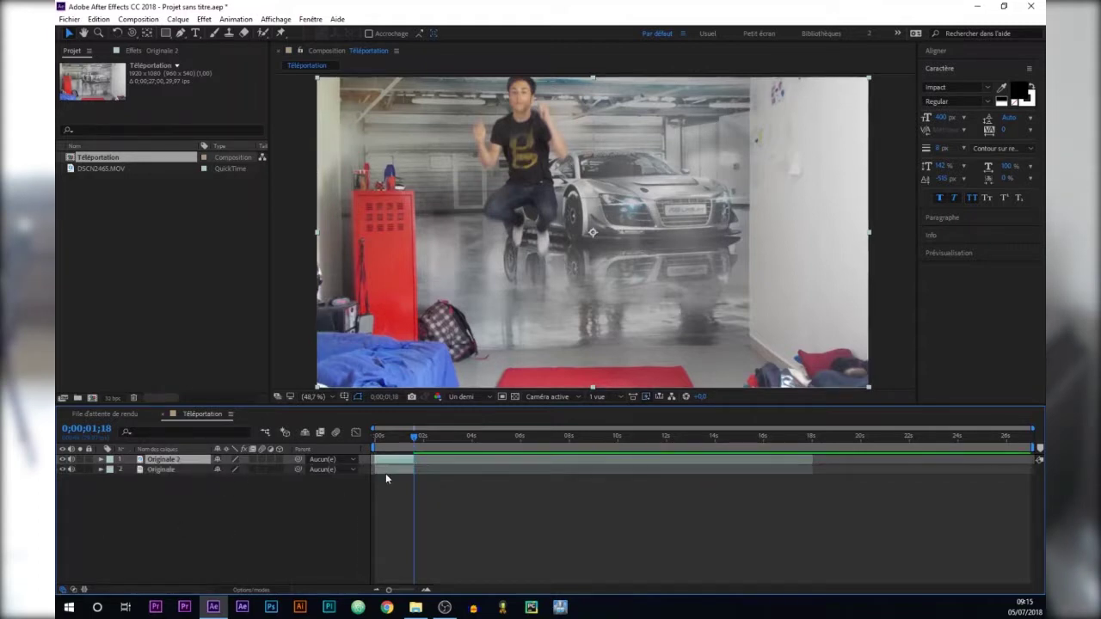
drag(414, 459, 609, 460)
drag(416, 438, 618, 441)
drag(374, 462, 441, 441)
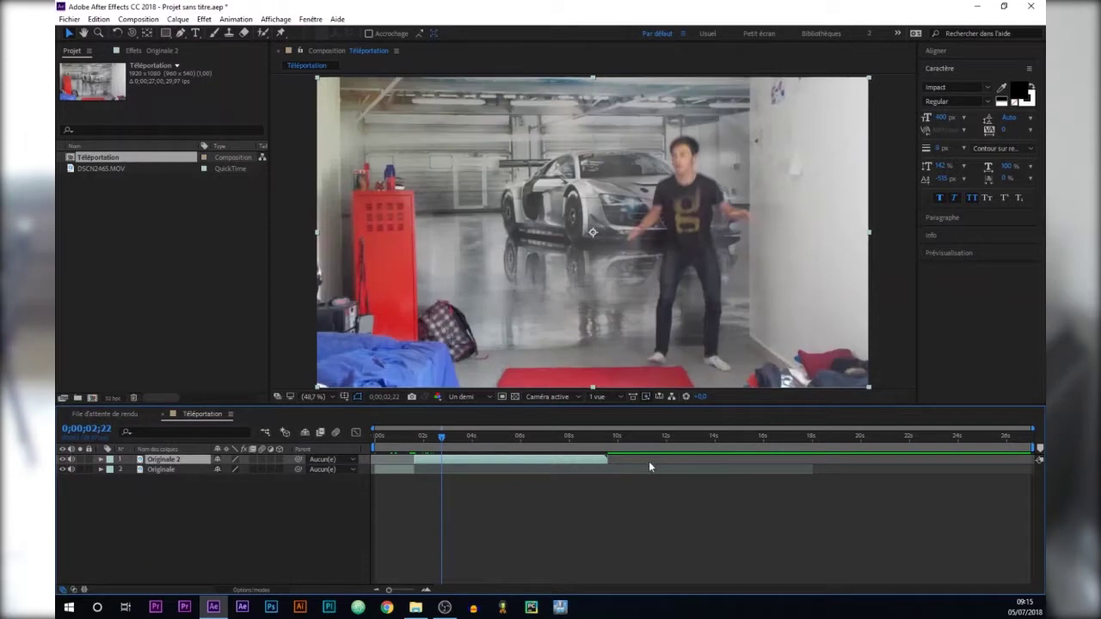
key(space)
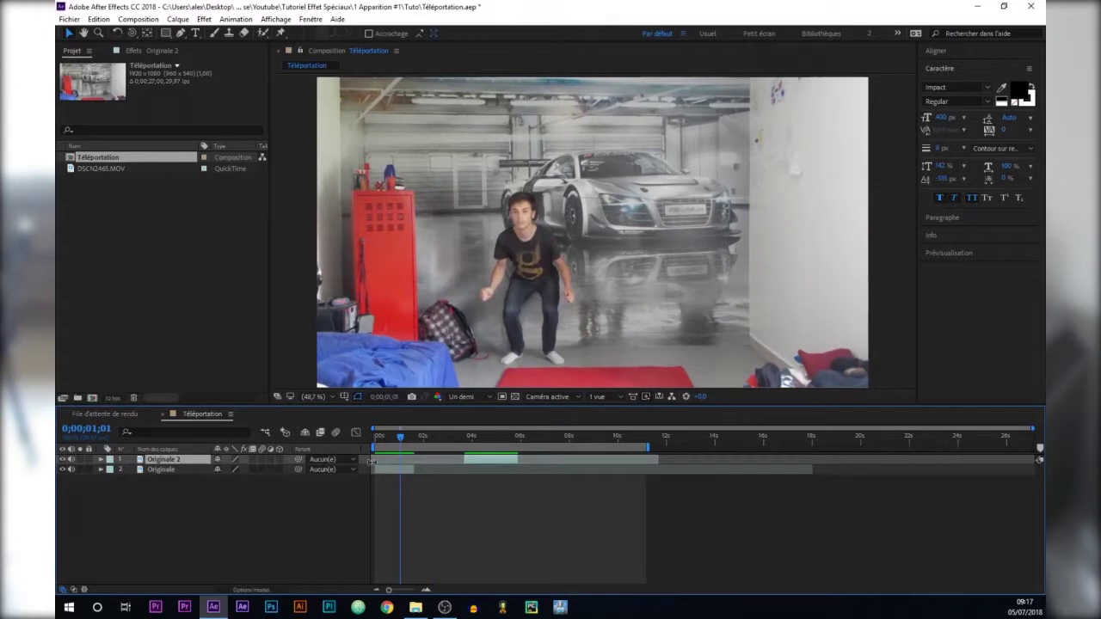
Duplicate the Originale layer again and move the new copy to about 6 s on the timeline.
click(192, 498)
click(180, 458)
click(176, 470)
key(ctrl+d)
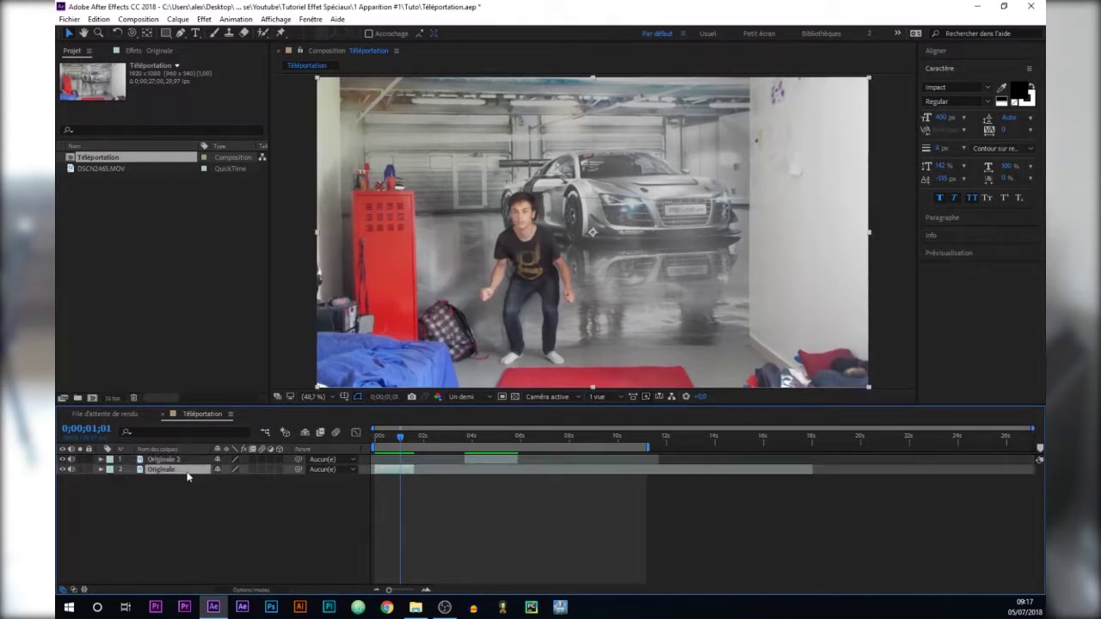
drag(397, 469, 508, 476)
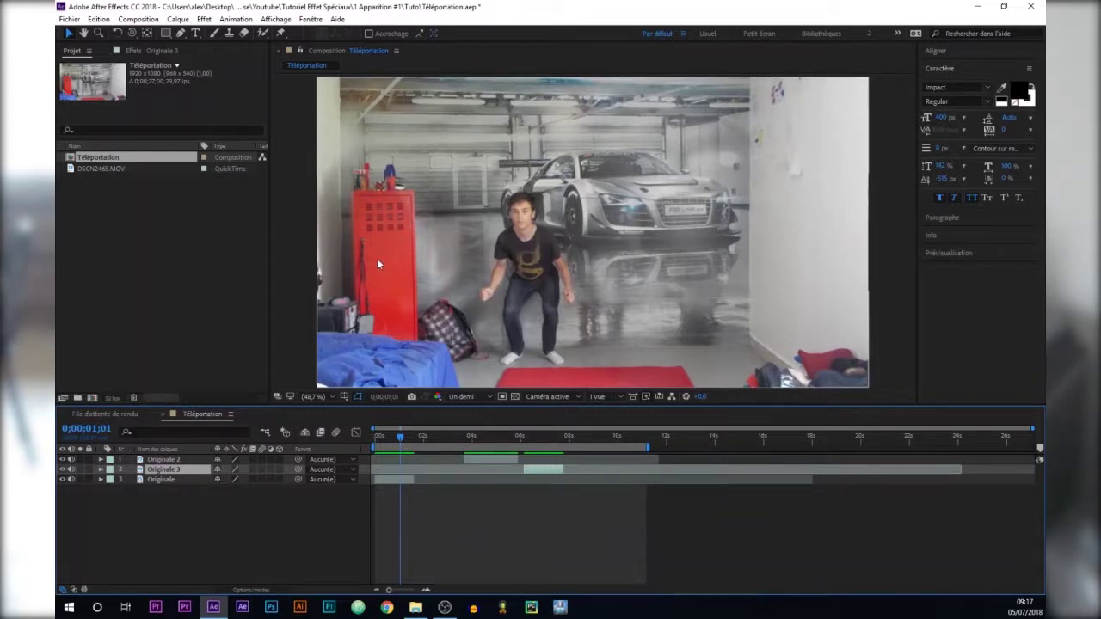
Retrim Originale 3 to the empty room, fit it right after Originale, close the gap with Originale 2 and preview.
drag(544, 469, 811, 469)
drag(792, 469, 574, 469)
click(599, 437)
click(835, 467)
drag(831, 469, 428, 469)
drag(484, 460, 475, 461)
key(space)
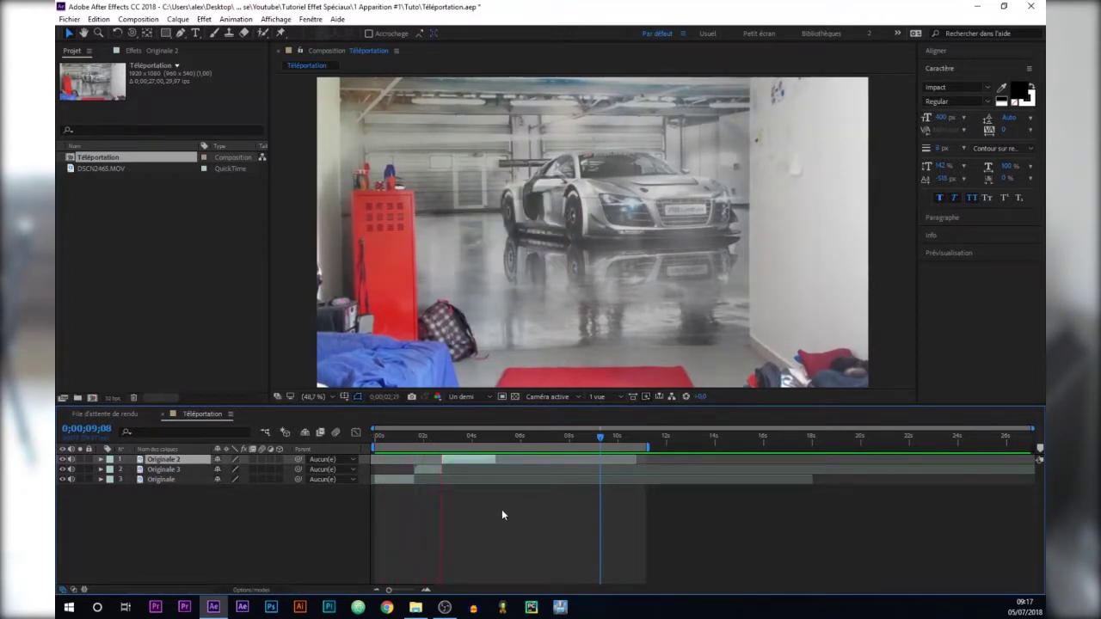
click(483, 440)
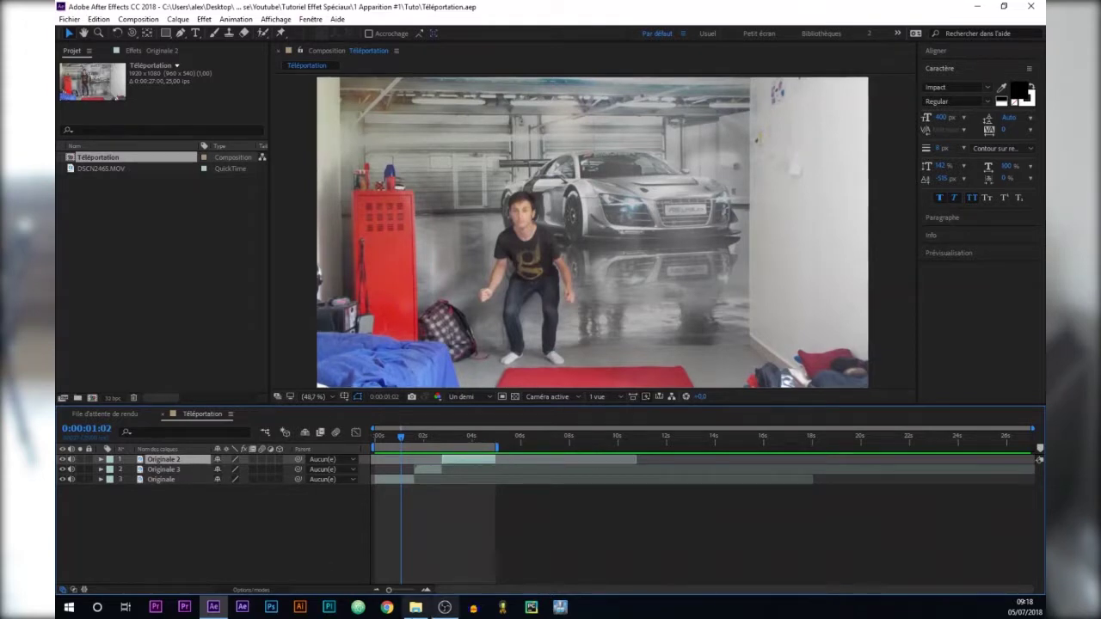
Import the Shockwave clips into the project and remove Shockwave_12, keeping Shockwave_01.mov and Shockwave_24.mov.
click(417, 608)
click(279, 155)
shift+click(277, 178)
drag(277, 178, 149, 315)
click(133, 171)
click(135, 190)
click(137, 179)
key(Delete)
drag(117, 181, 158, 243)
Precompose the three Originale layers into a composition named Vidéo.
drag(194, 506, 169, 461)
right_click(188, 474)
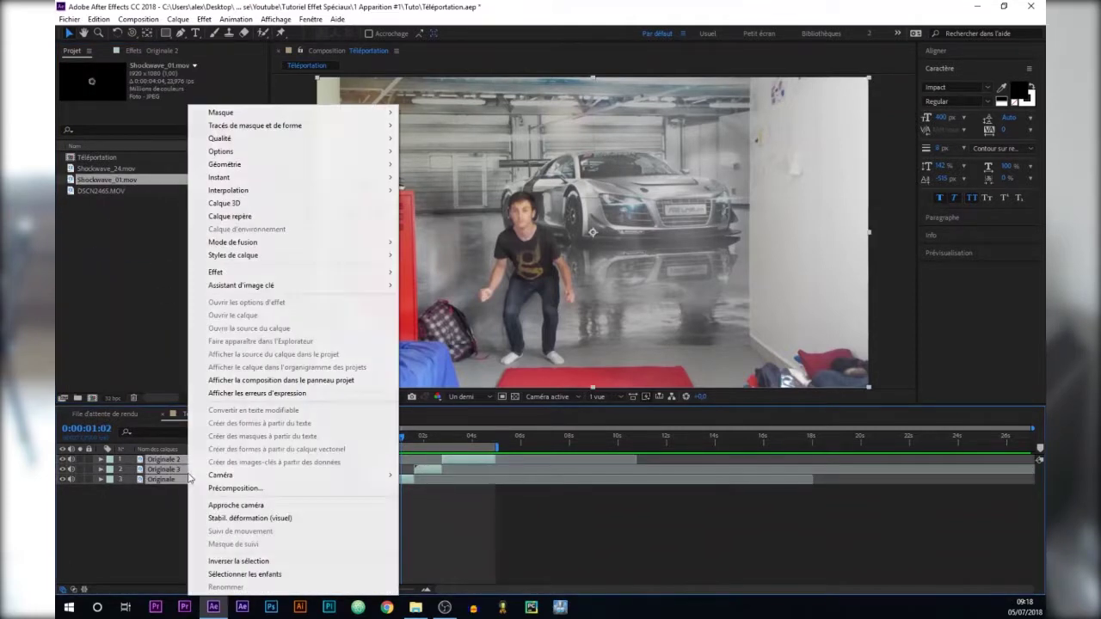
click(235, 488)
text(Vidéo)
key(Return)
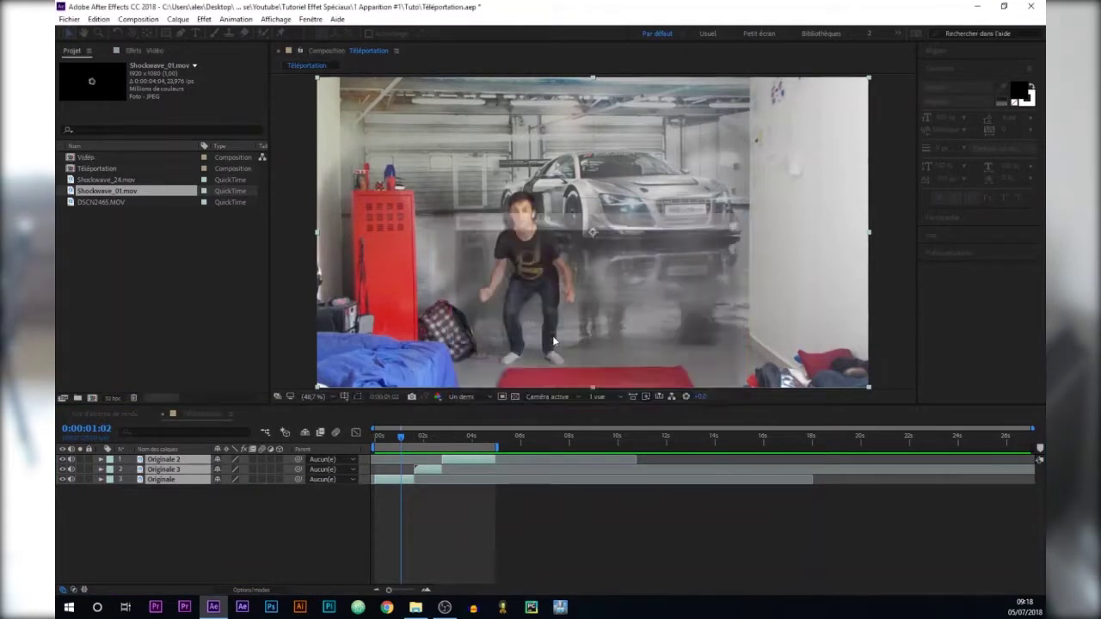
Add Shockwave_01.mov to the Téléportation composition above the Vidéo layer.
click(150, 196)
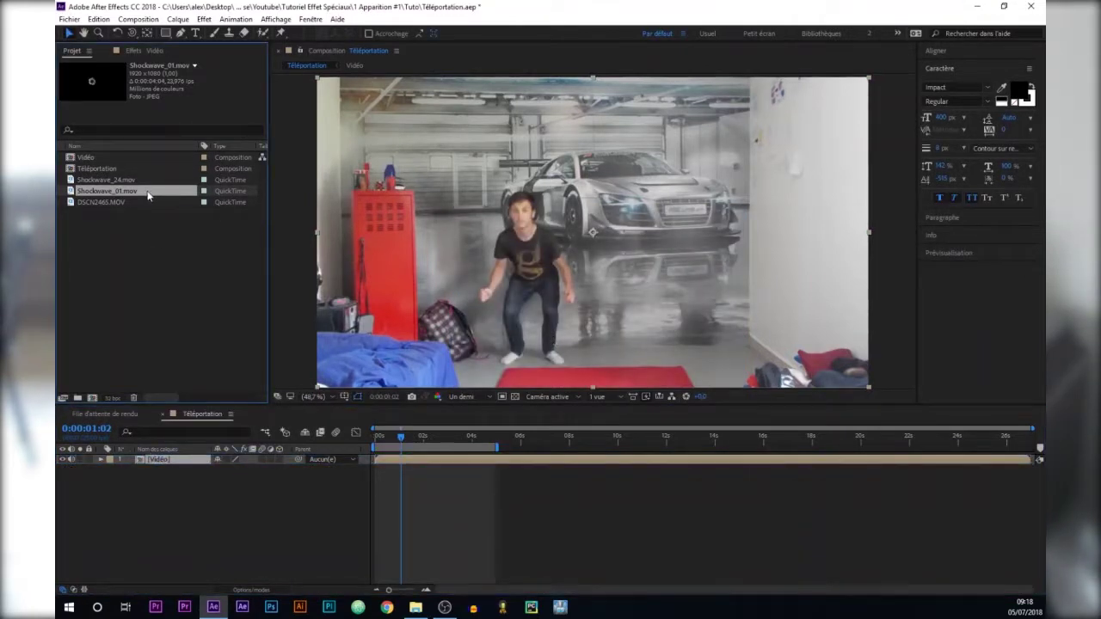
drag(148, 196, 180, 463)
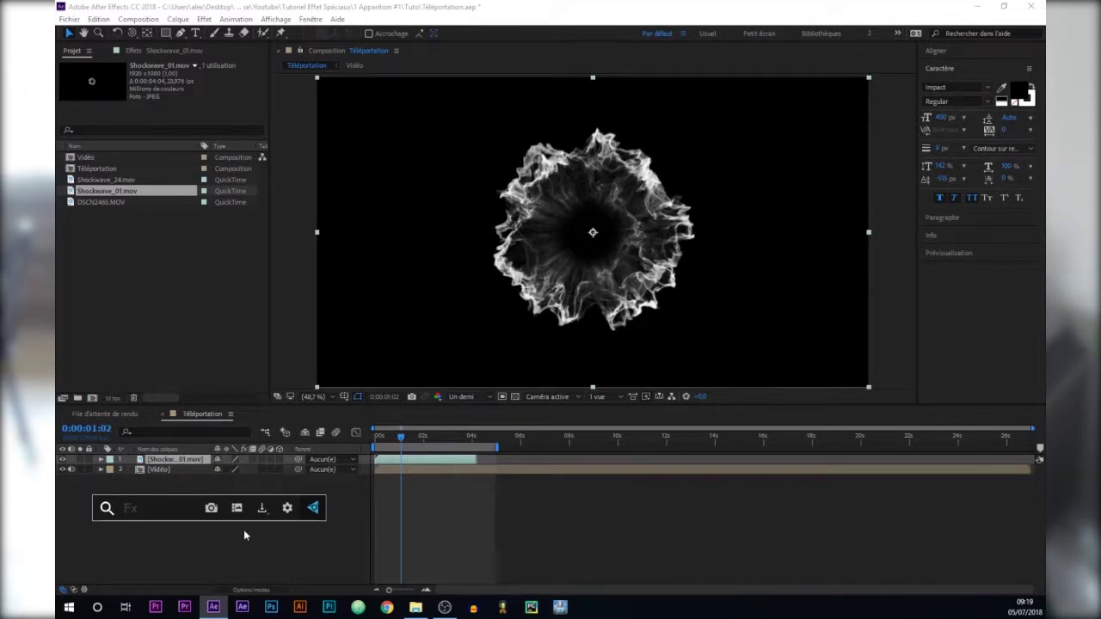
click(231, 556)
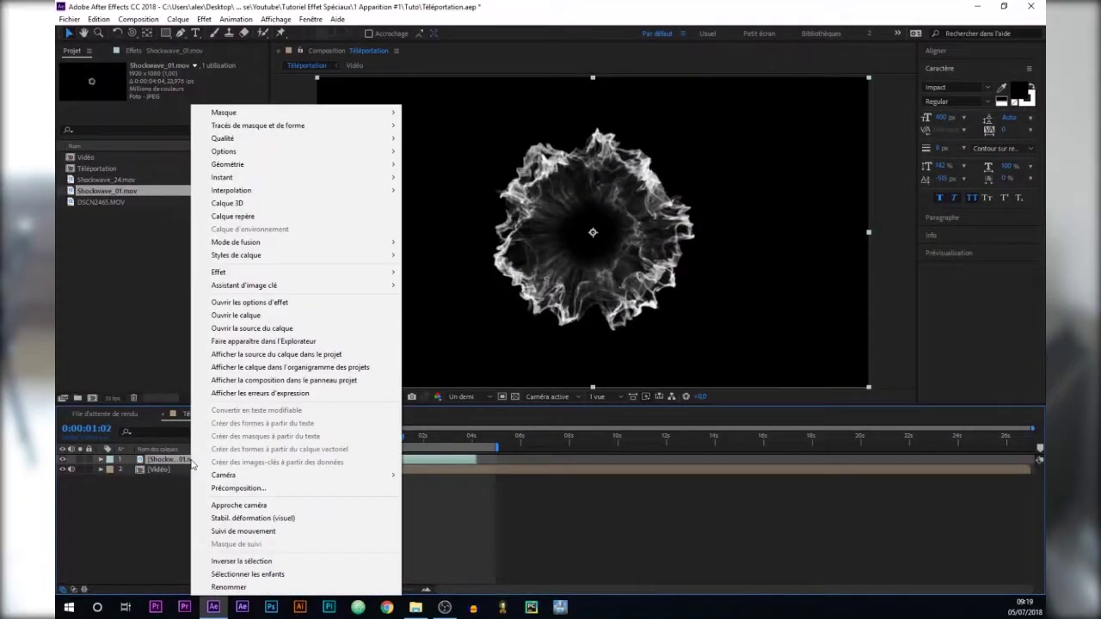
Apply the VC Color Vibrance effect to the shockwave layer and set its Matte Alpha to On.
mouse_move(287, 273)
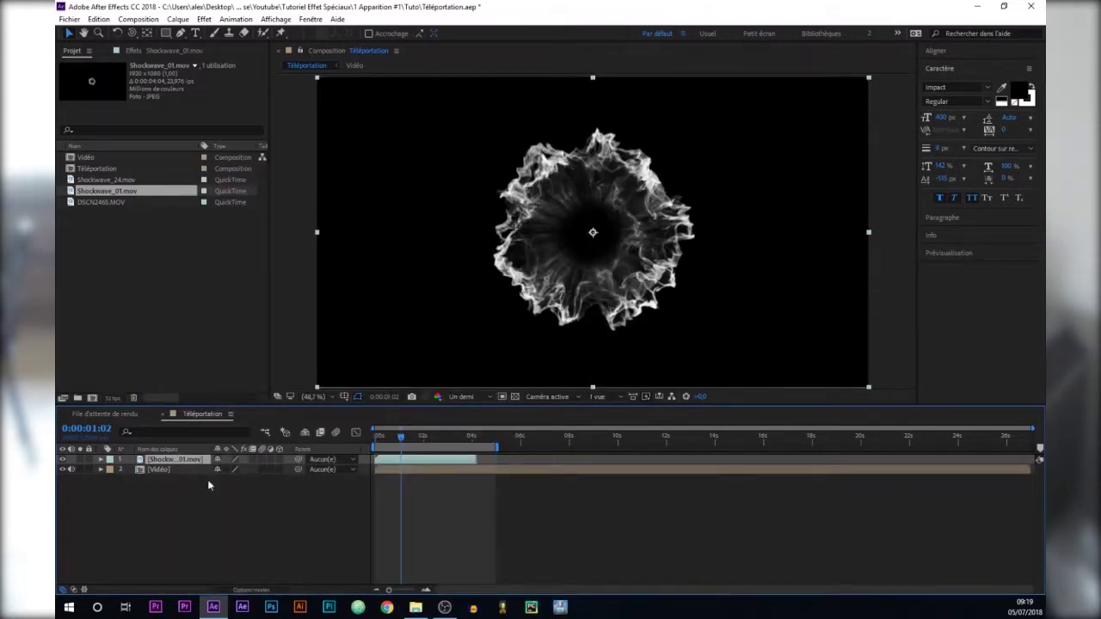
key(ctrl+space)
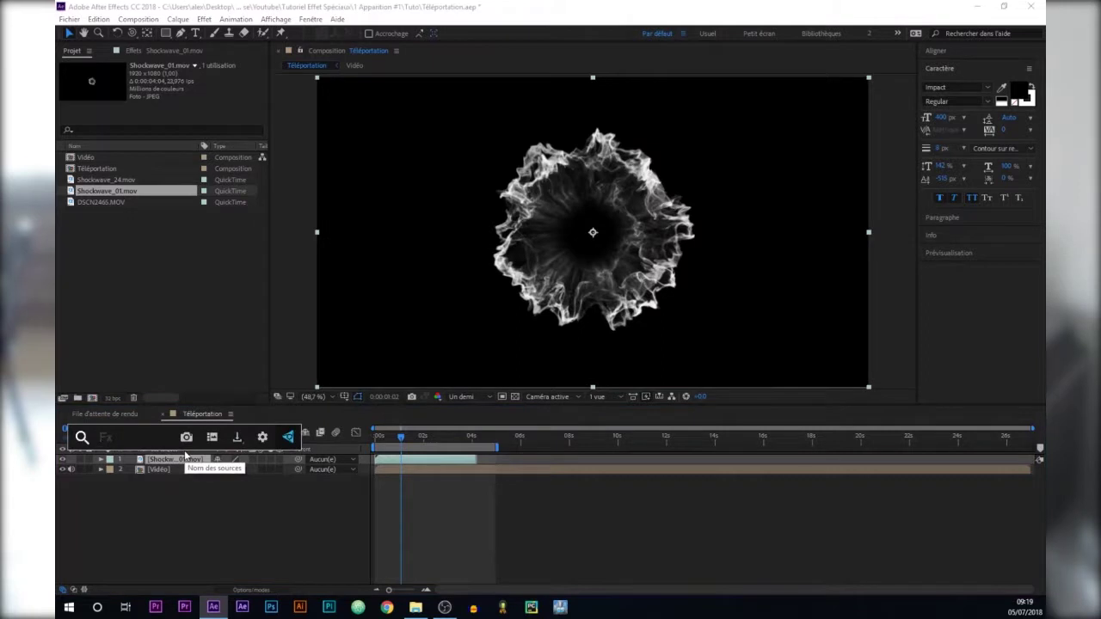
text(vc)
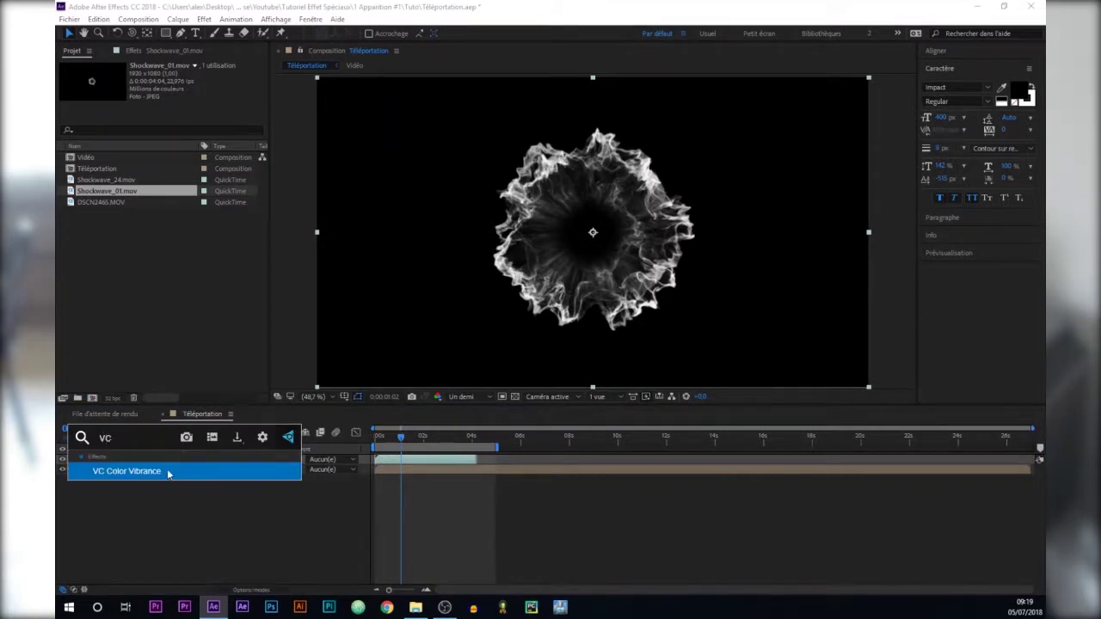
click(169, 472)
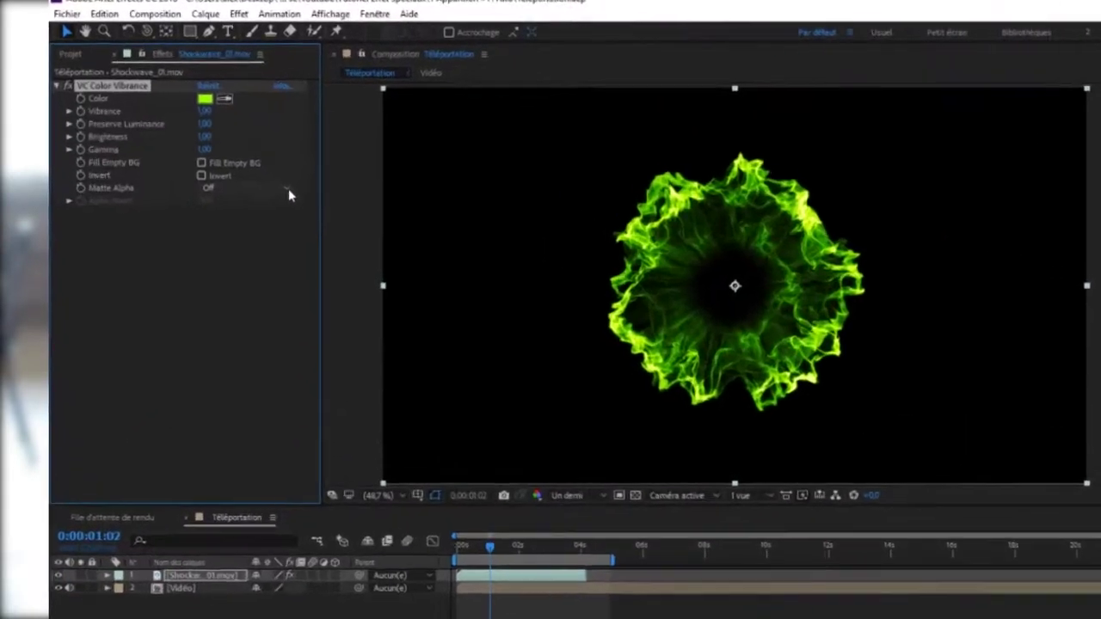
click(222, 156)
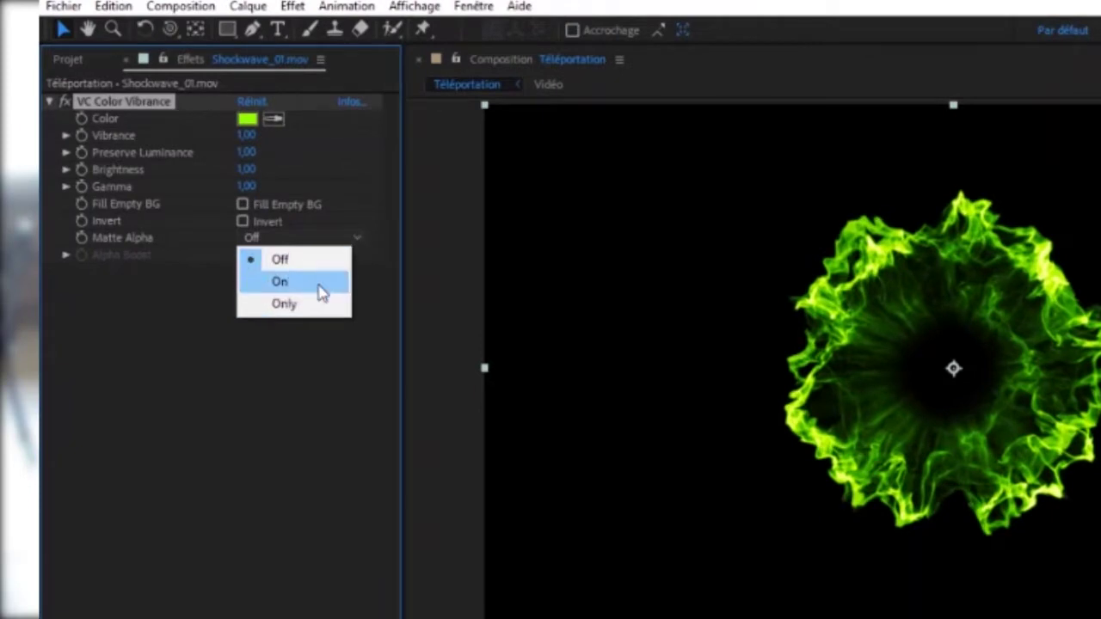
click(321, 292)
Position the shockwave over the jumping man's torso and make its layer start at 0:00:01:15.
click(407, 437)
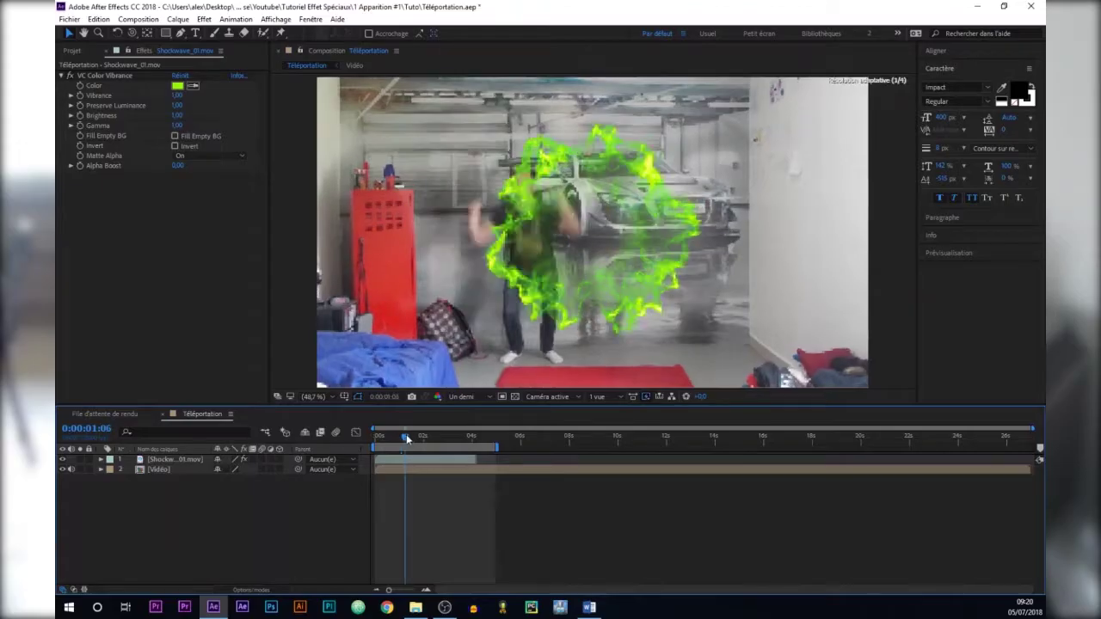
drag(407, 437, 414, 439)
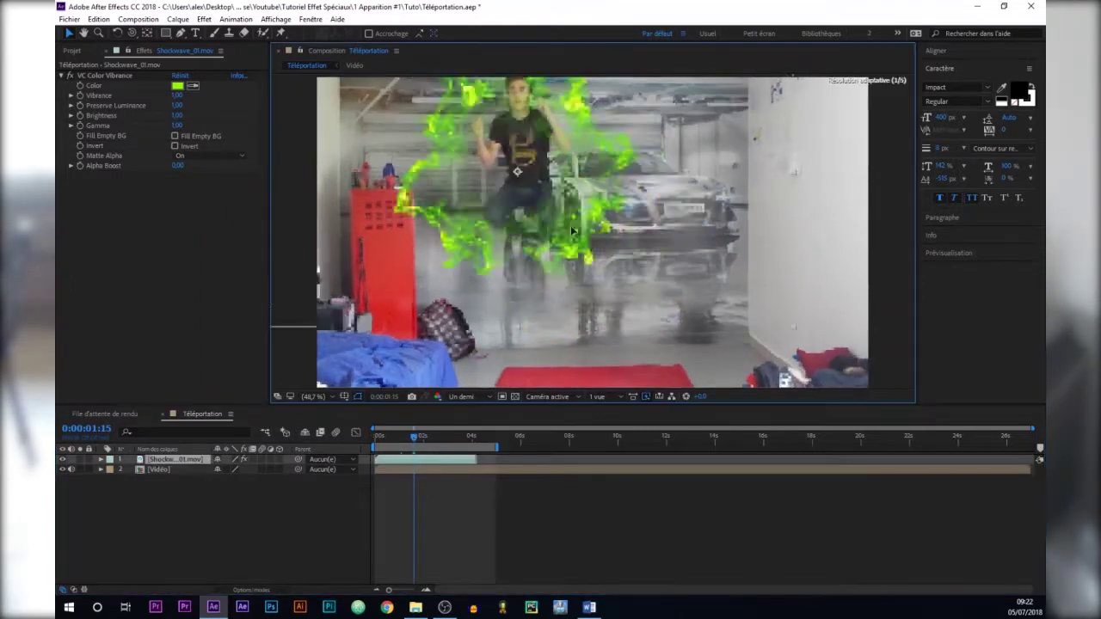
drag(412, 460, 450, 459)
Enable time remapping on the shockwave layer.
right_click(176, 459)
mouse_move(256, 180)
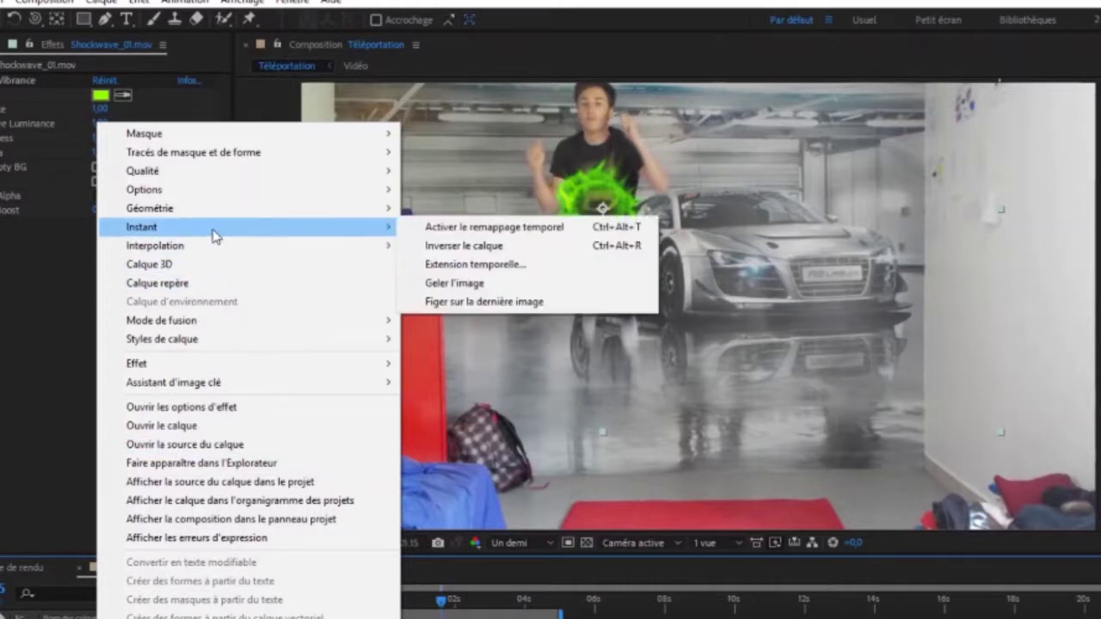
click(485, 227)
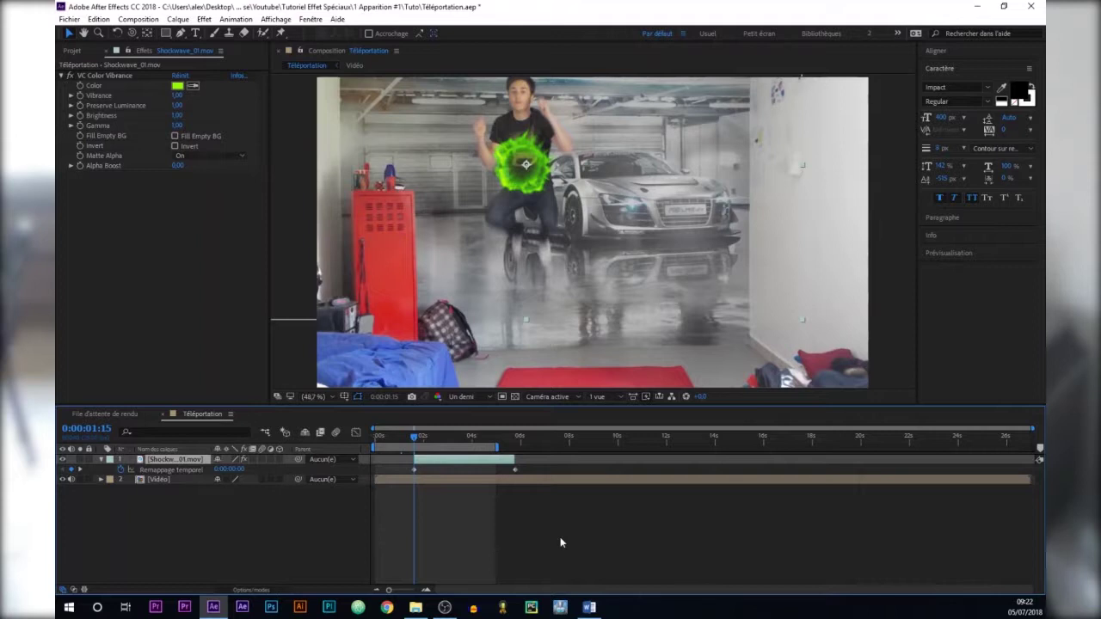
Ease both time remap keyframes in the graph editor and reshape the speed curve so it peaks near the start.
key(shift+F3)
click(181, 469)
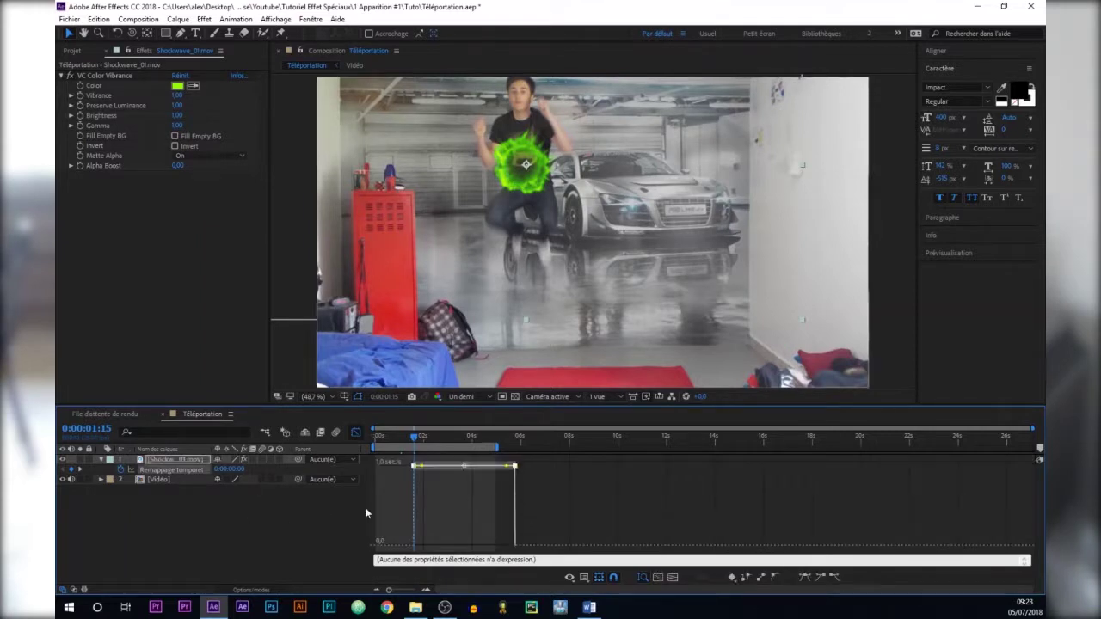
click(806, 580)
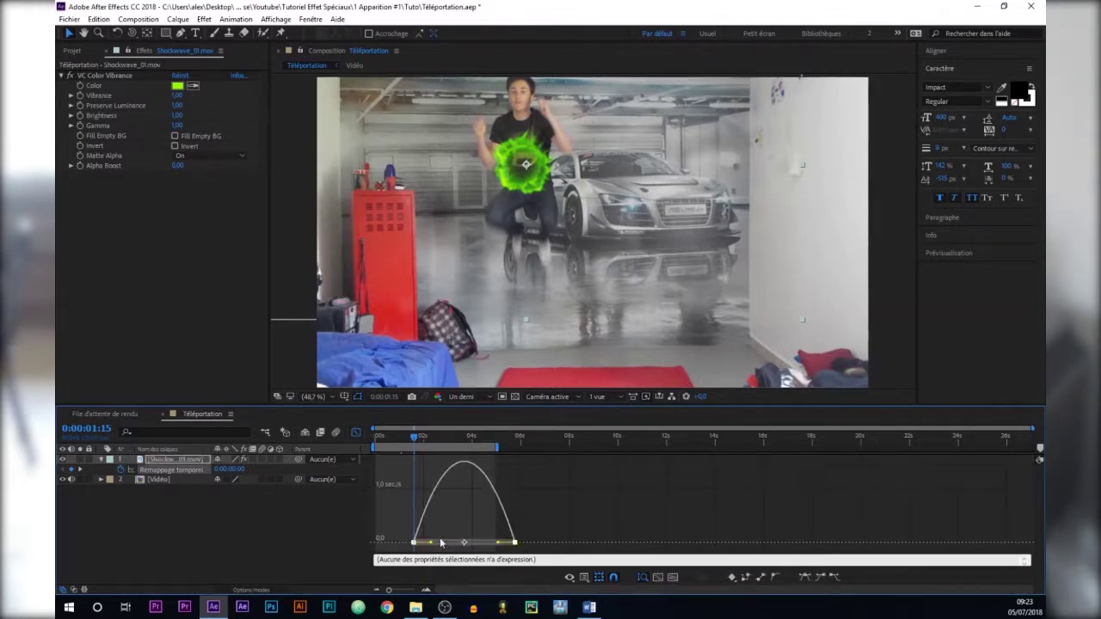
click(659, 579)
drag(484, 542, 361, 548)
drag(932, 541, 798, 551)
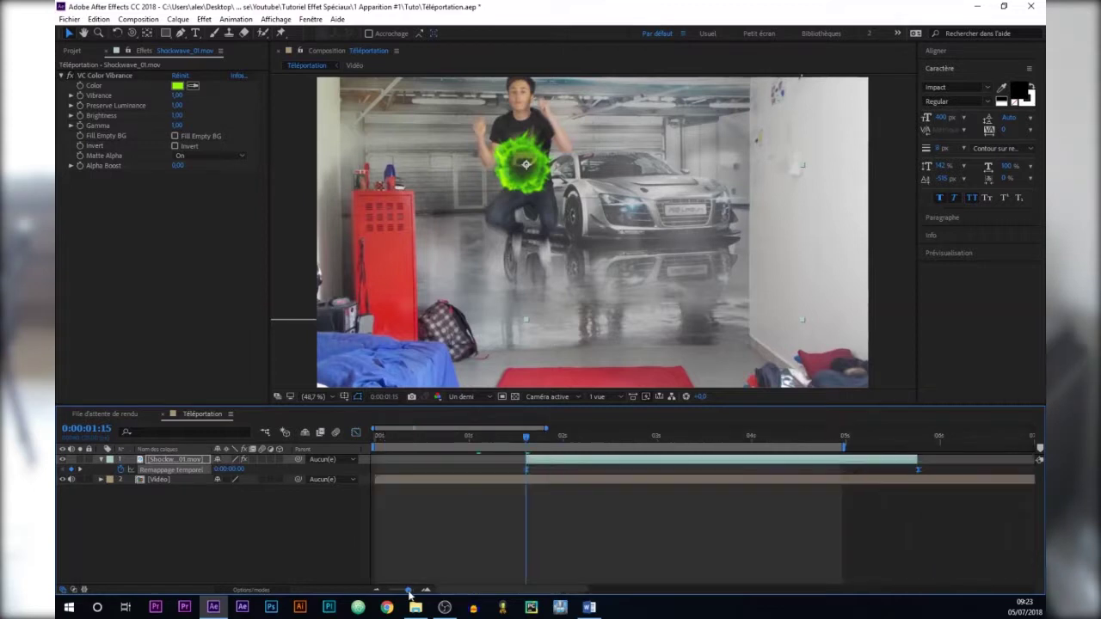
Move the shockwave's last time remap keyframe earlier, to about 4 s.
drag(408, 591, 407, 591)
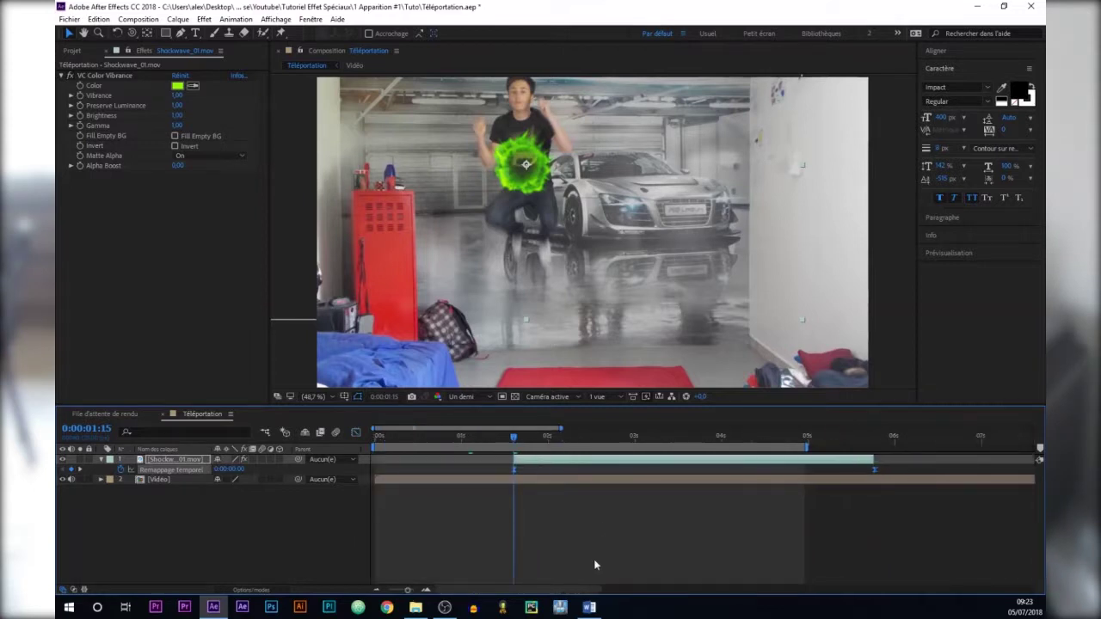
click(593, 559)
click(547, 437)
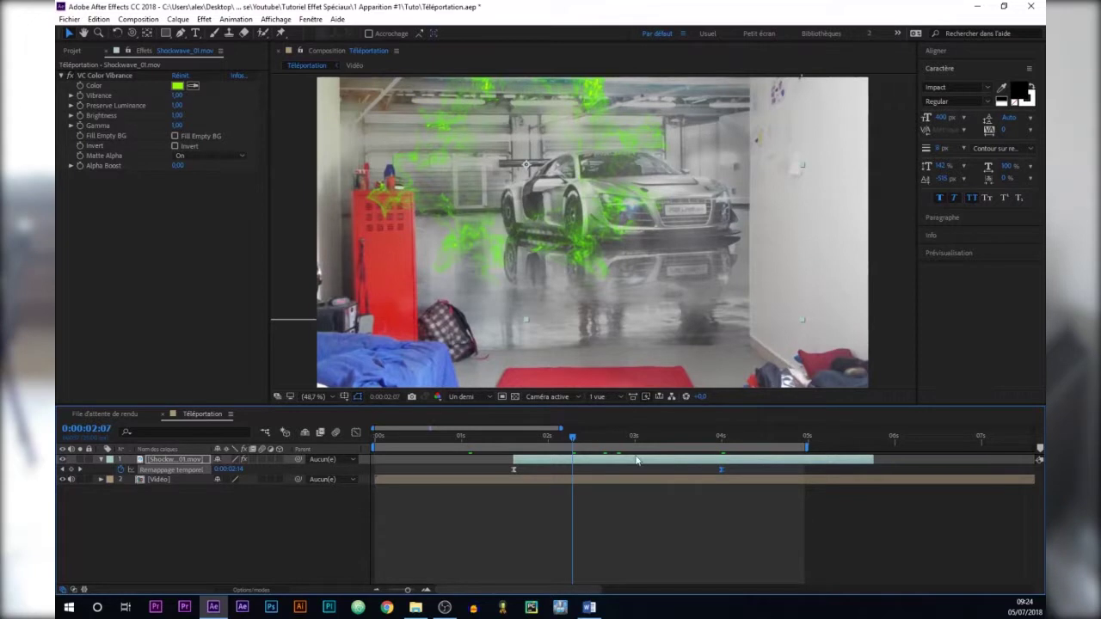
Set the shockwave layer's blending mode to Écran, checking the frame at 0:00:01:22.
click(537, 436)
click(252, 590)
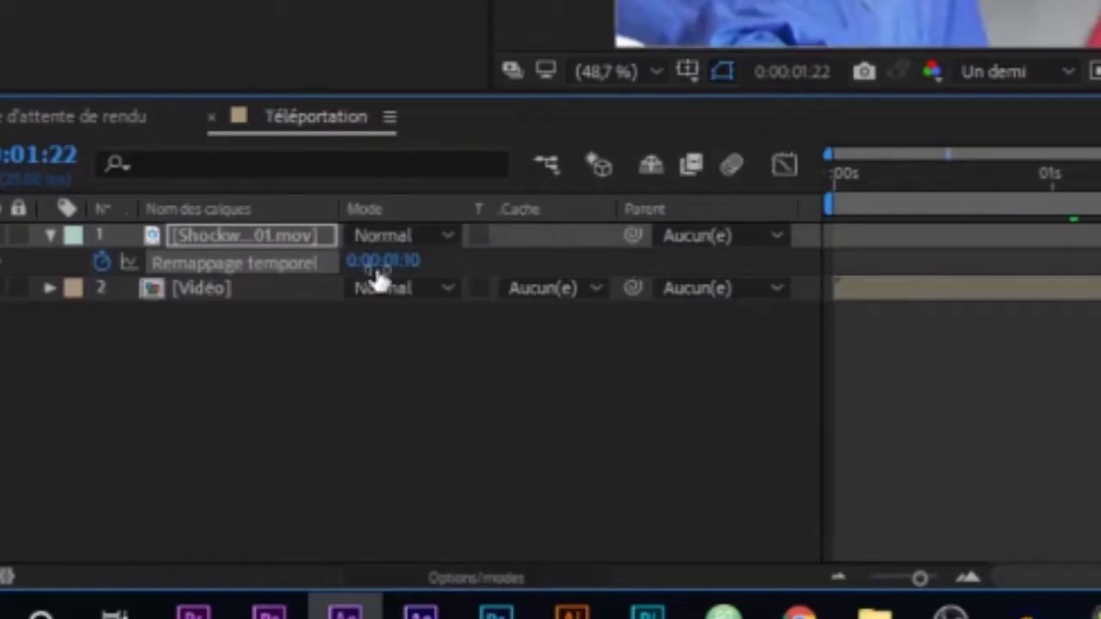
click(435, 235)
click(614, 290)
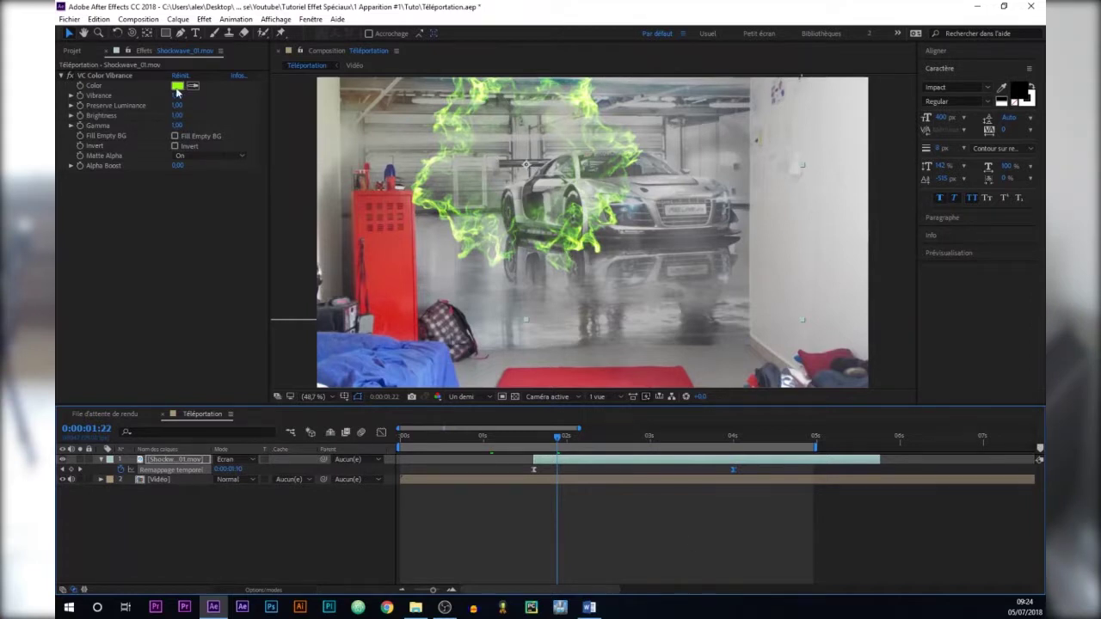
Change the VC Color Vibrance colour on the shockwave layer from green to blue.
click(177, 86)
drag(834, 329, 834, 293)
click(928, 233)
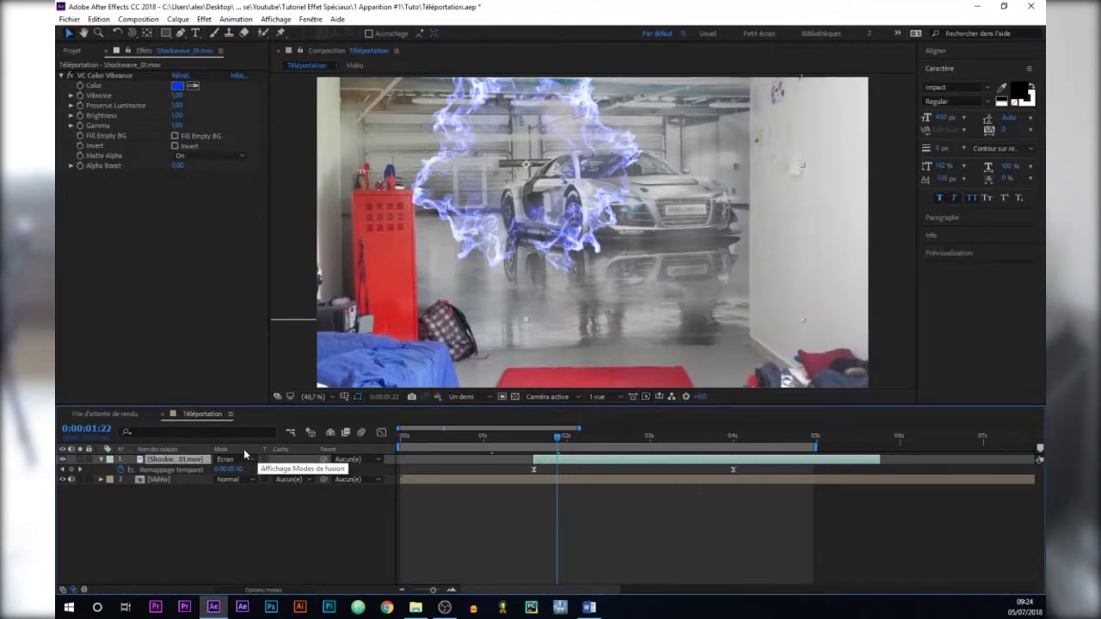
Add the Lueur diffuse effect to the shockwave layer and set its Seuil to 100%.
key(ctrl+space)
text(lueu)
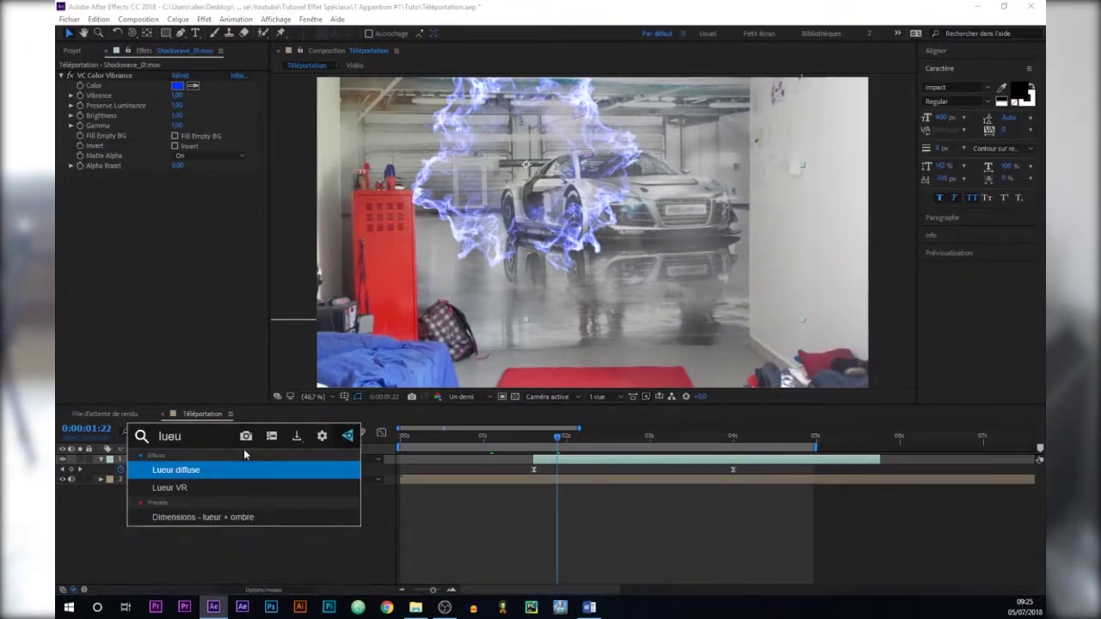
text(100)
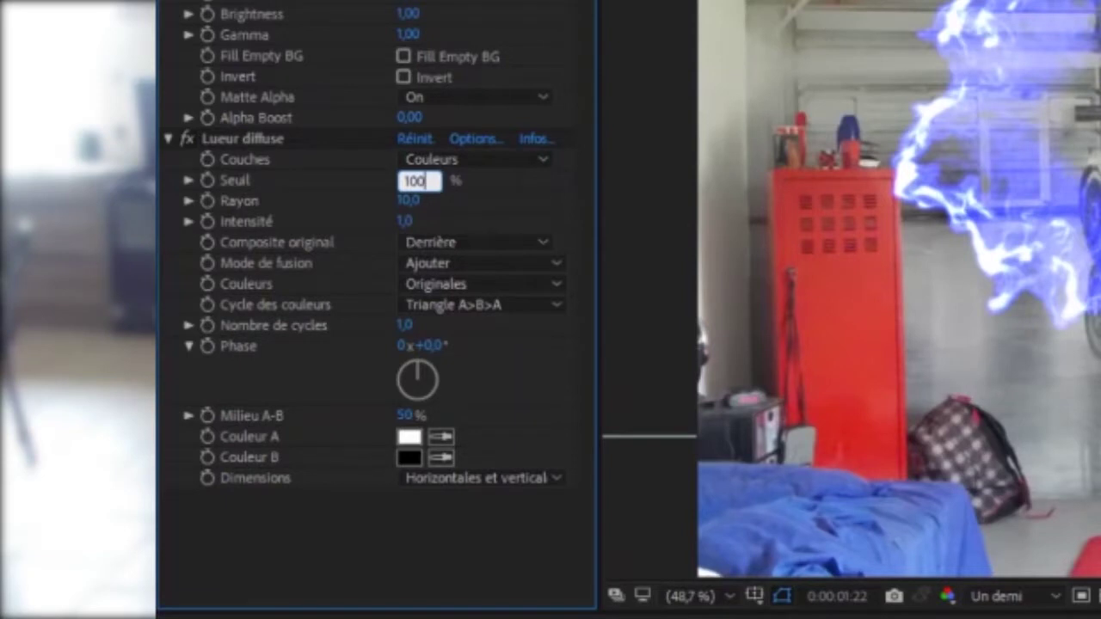
key(Return)
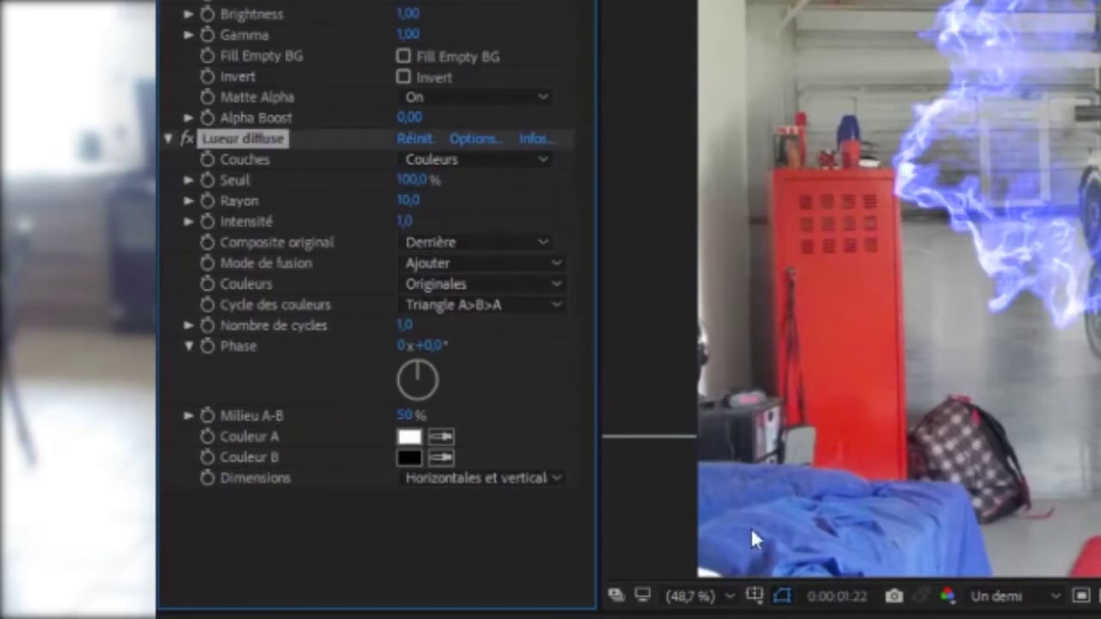
Set the Lueur diffuse effect's Rayon to 500 and its Intensité to 5.
click(408, 201)
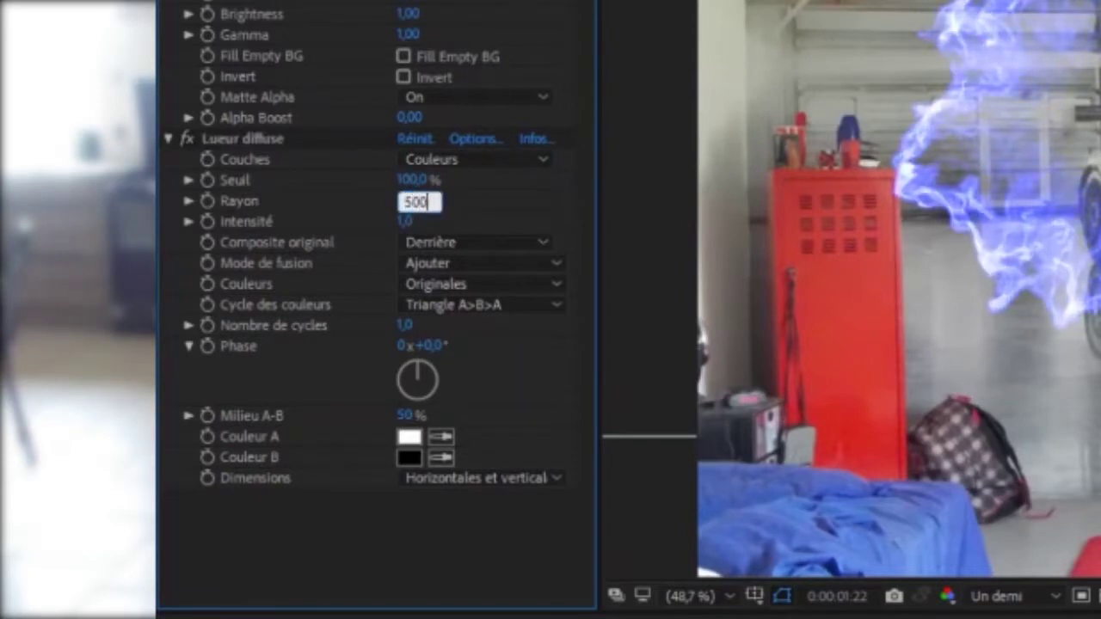
text(500)
key(Tab)
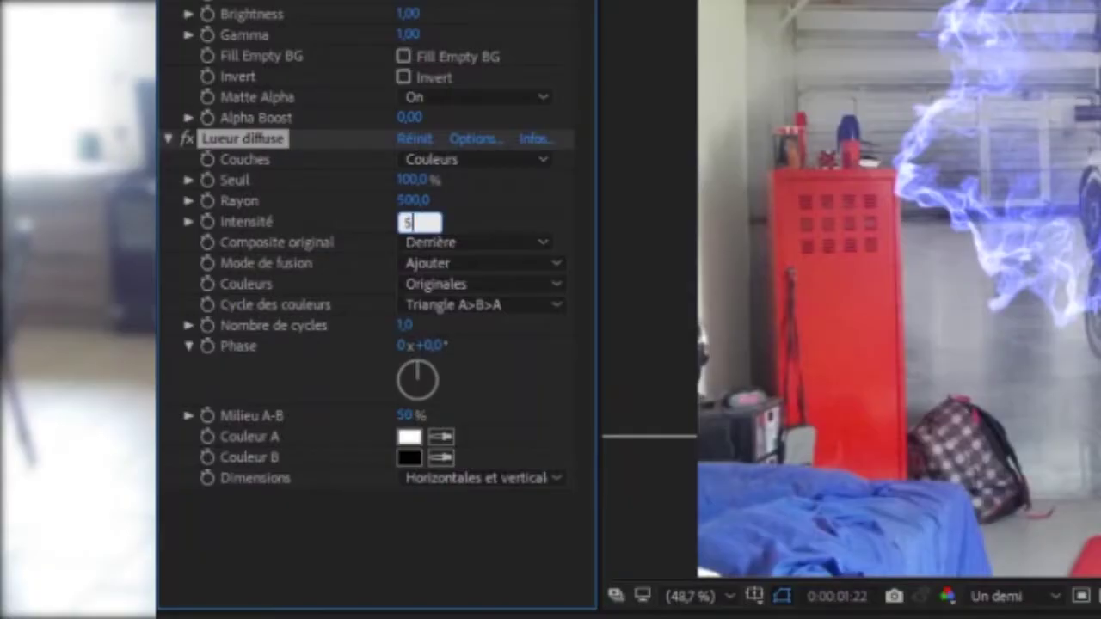
key(Return)
Create an adjustment layer (Calque d'effets) above the shockwave and apply the Renflement effect to it.
right_click(220, 545)
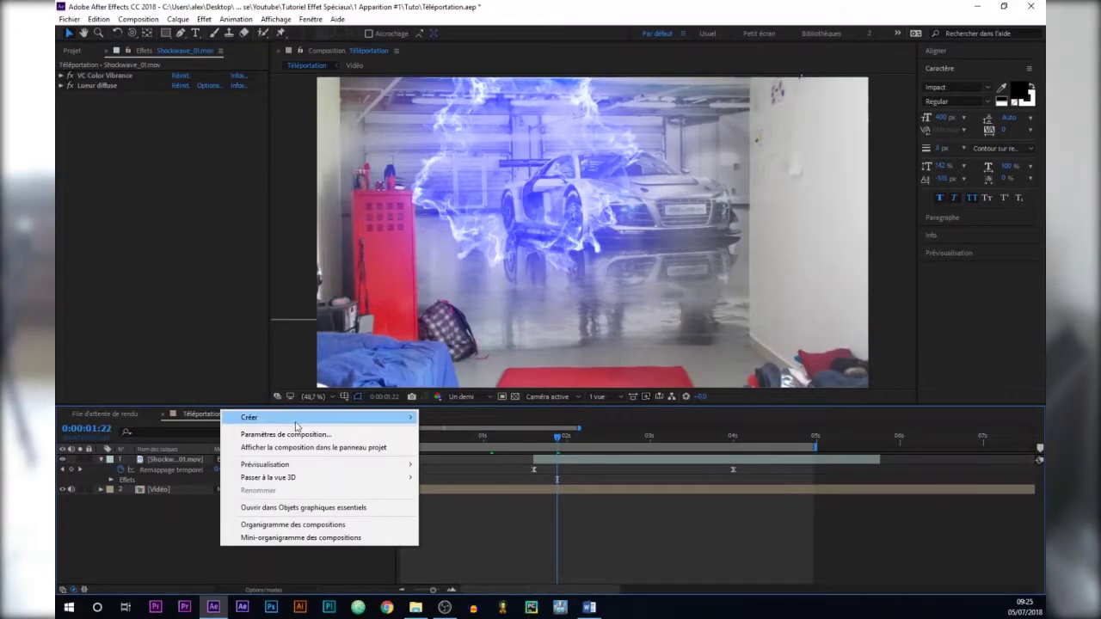
mouse_move(395, 420)
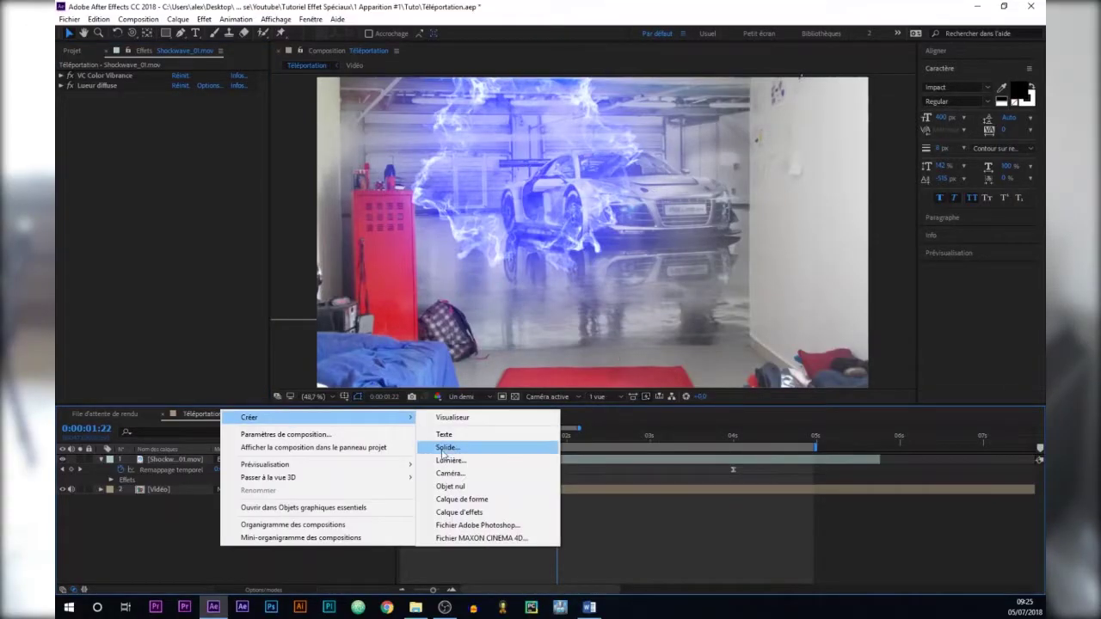
click(459, 512)
key(ctrl+space)
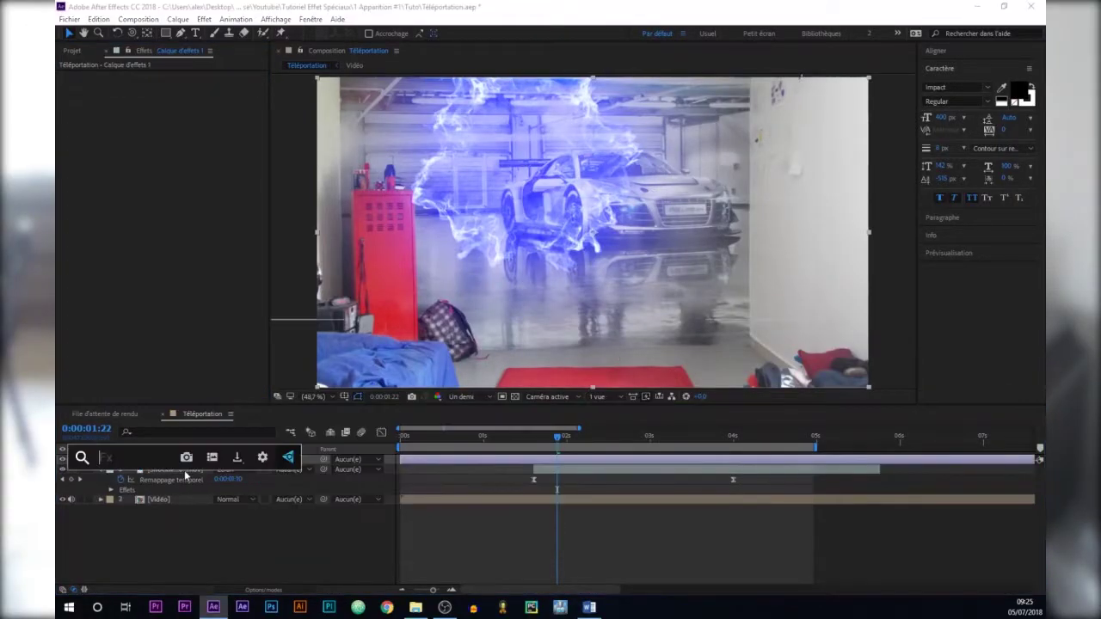
text(ren)
key(Return)
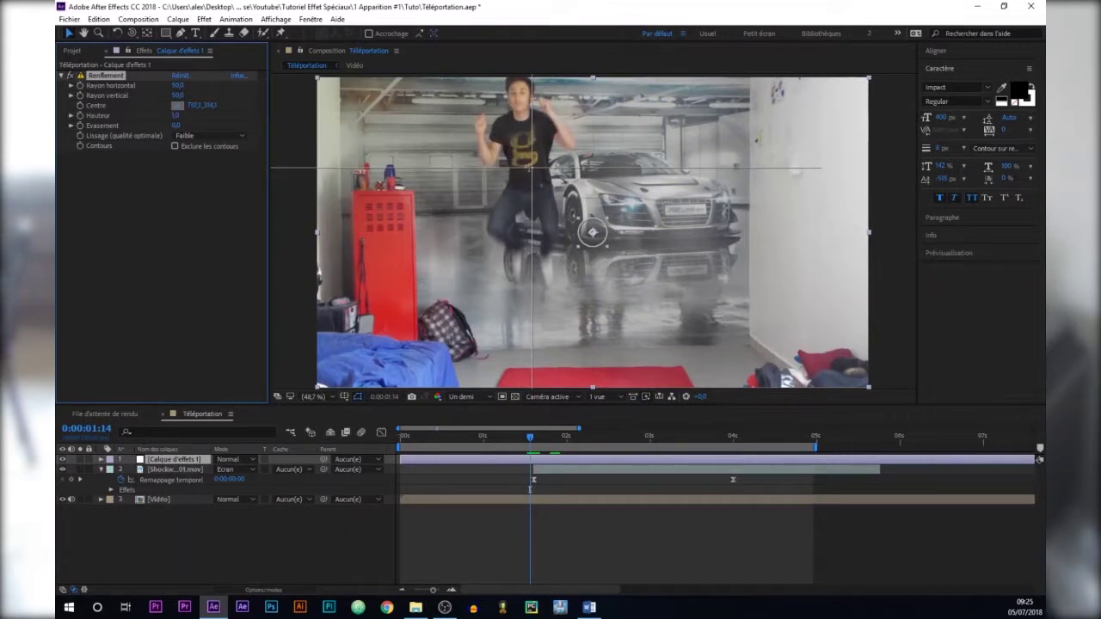
Centre the Renflement bulge on the jumping man's torso and enlarge its radii to about 180 horizontally and 317 vertically.
click(530, 167)
drag(178, 86, 250, 97)
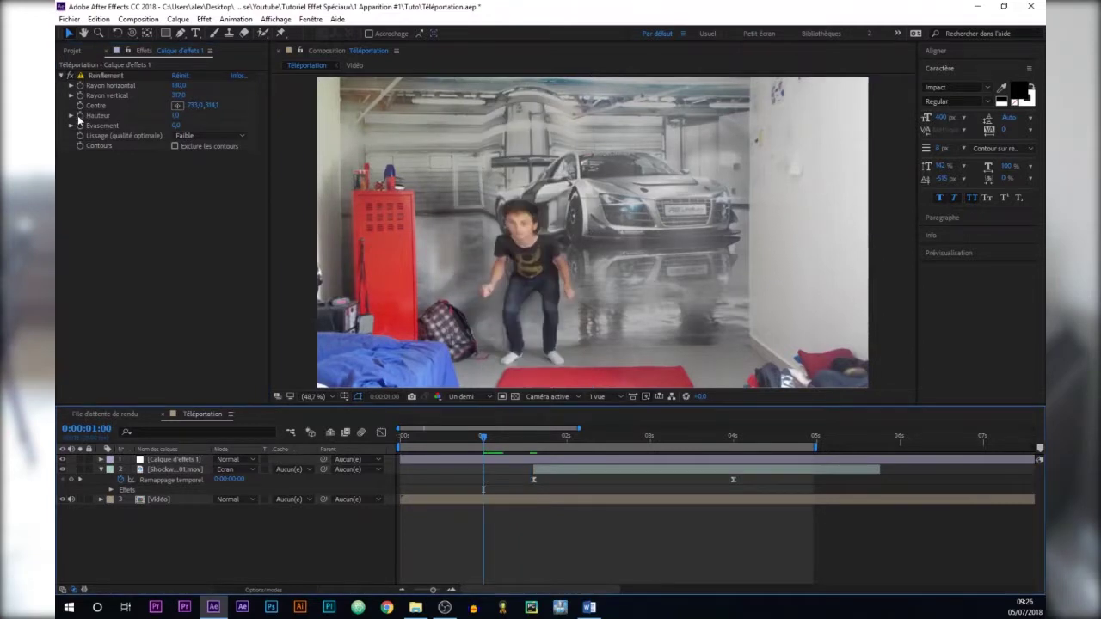
Keyframe the bulge's Hauteur from 0:00:01:00, with 1,0 at 0:00:01:15 and -2,0 at 0:00:02:05.
click(79, 120)
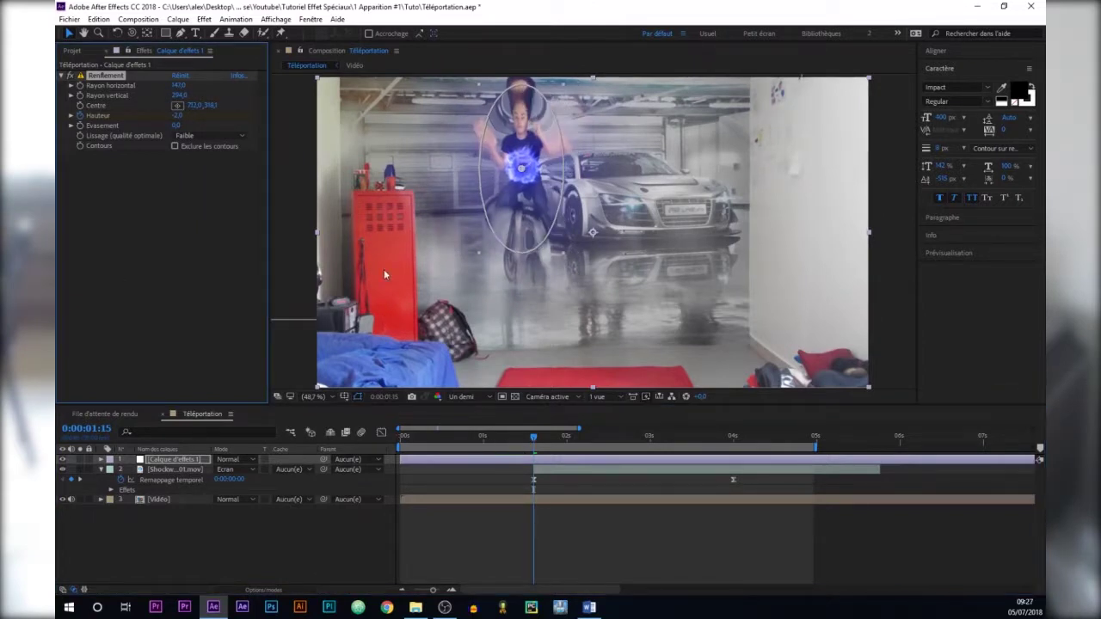
click(175, 115)
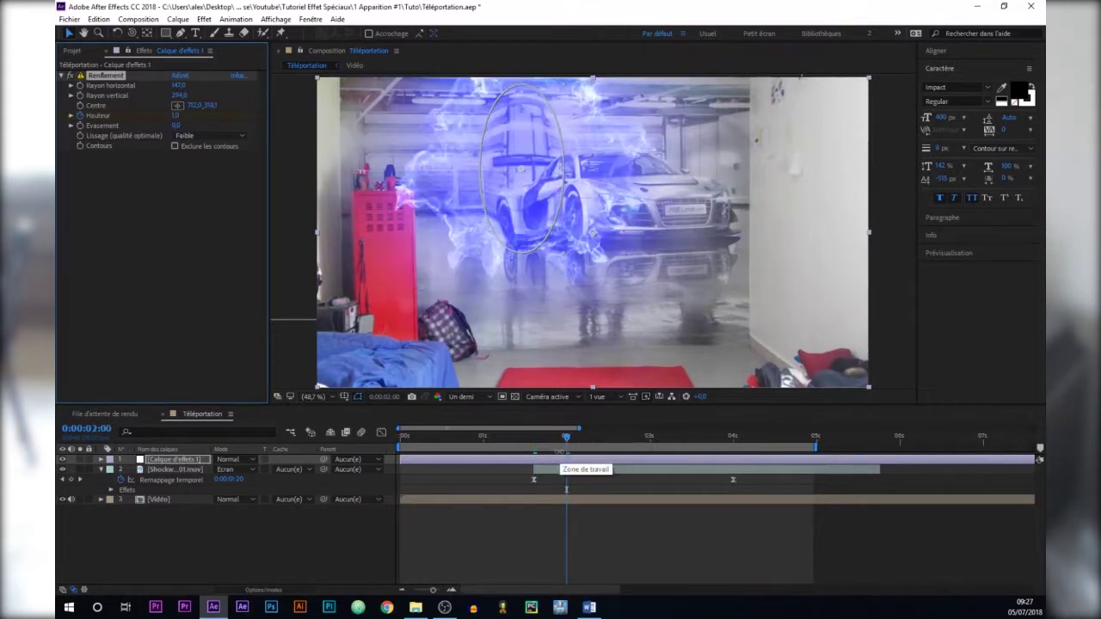
key(Page_Down)
key(Page_Down)
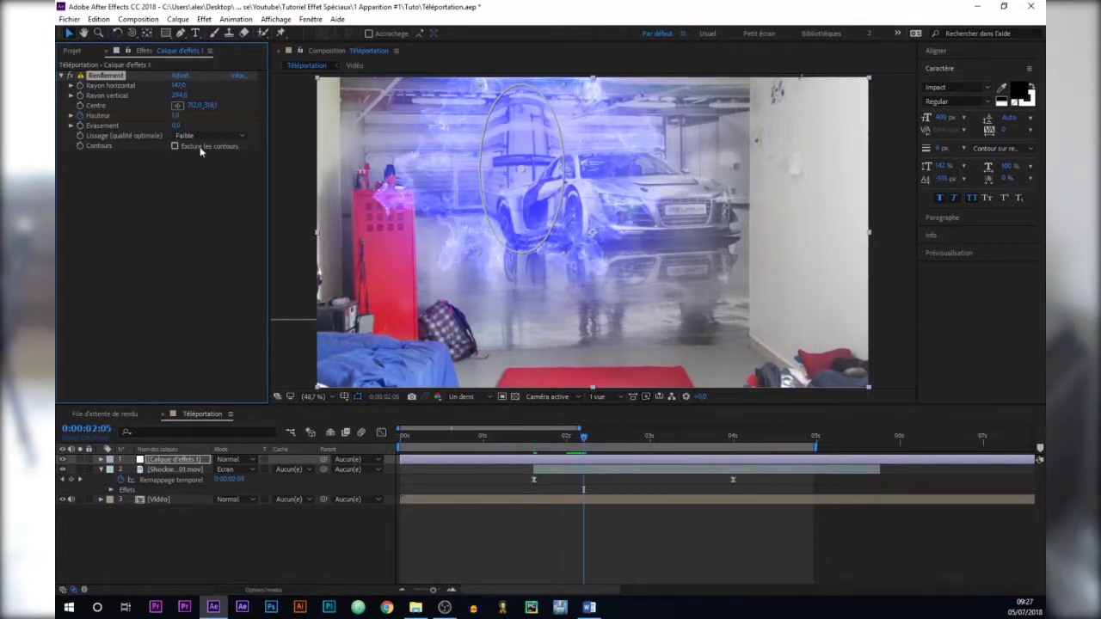
click(178, 116)
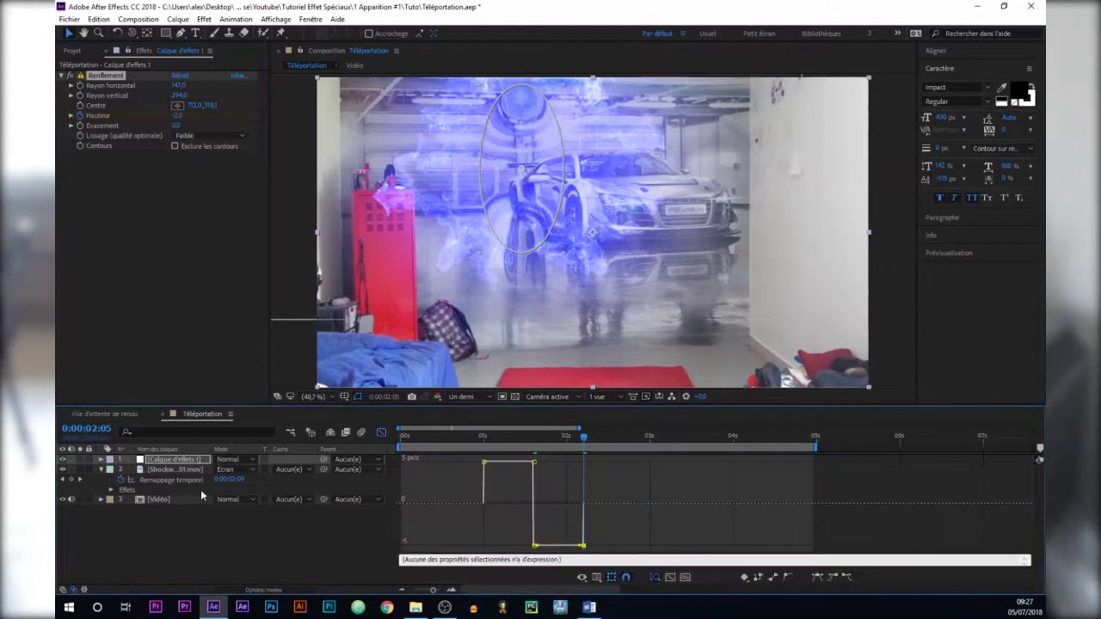
Ease the bulge's Hauteur keyframes and move the first one to 0:00:01:05.
click(183, 483)
click(160, 459)
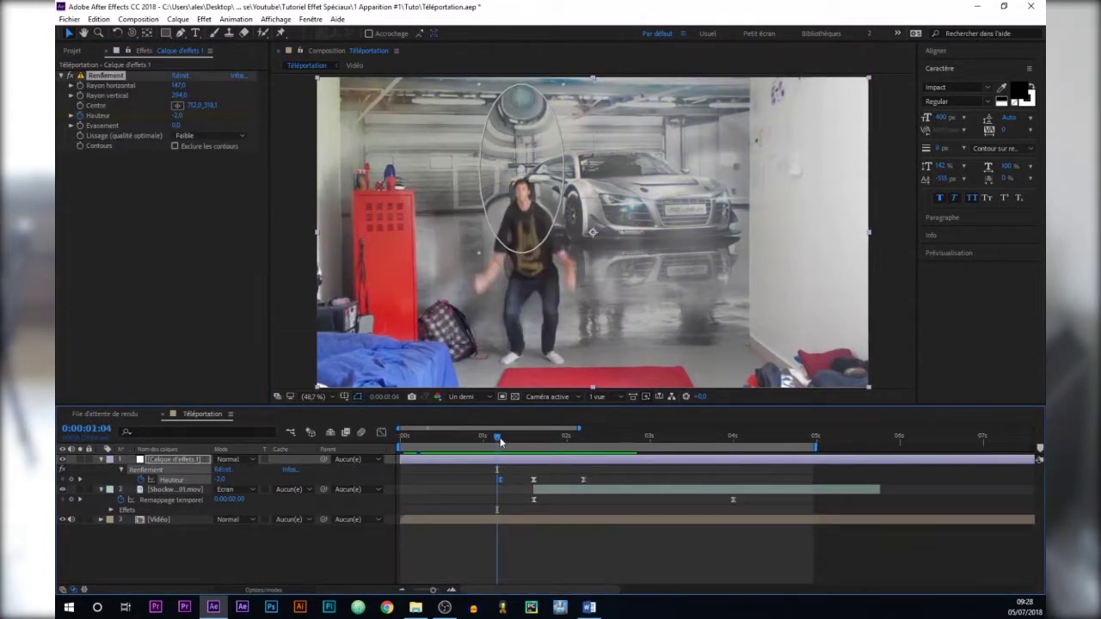
Keyframe the bulge's horizontal and vertical radii at 0:00:01:15 and set the horizontal radius to 0 at 0:00:01:05.
drag(501, 440, 531, 441)
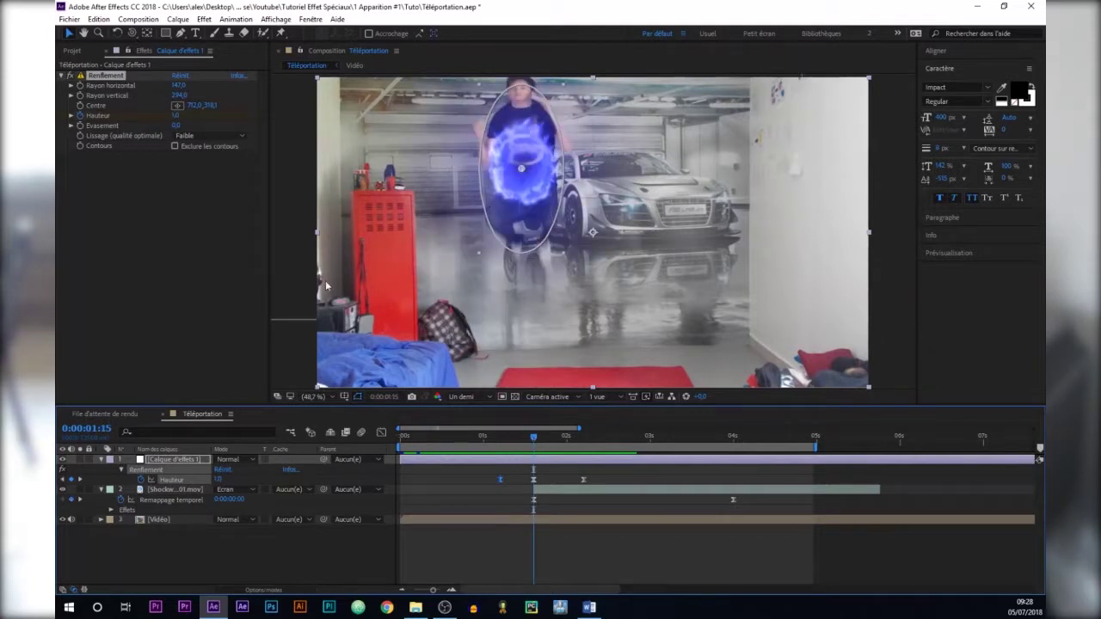
click(91, 104)
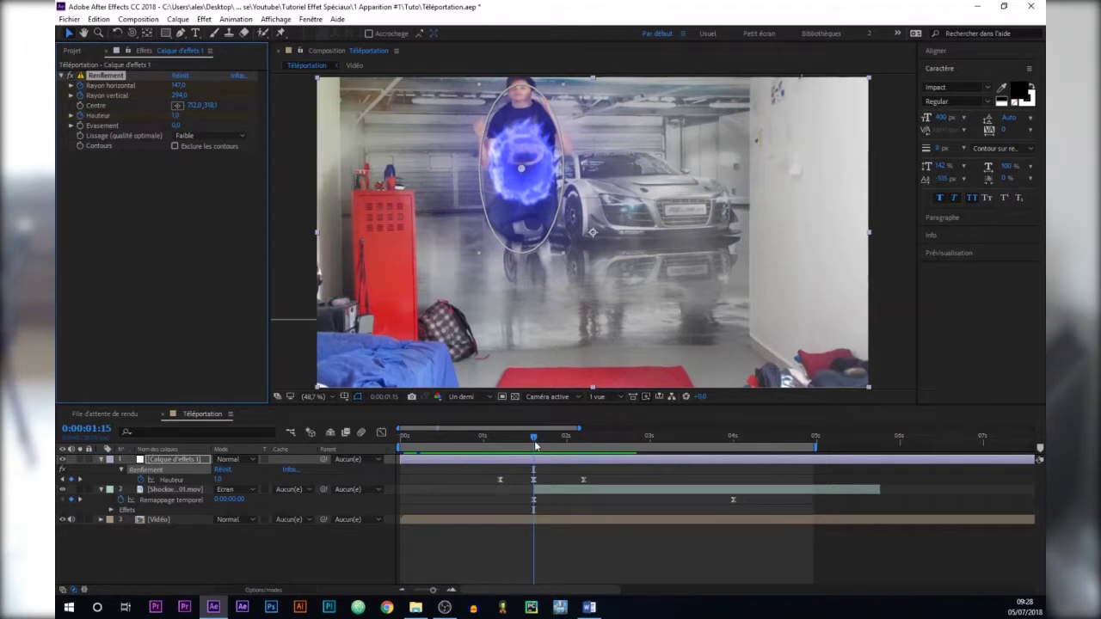
drag(534, 440, 500, 440)
click(179, 86)
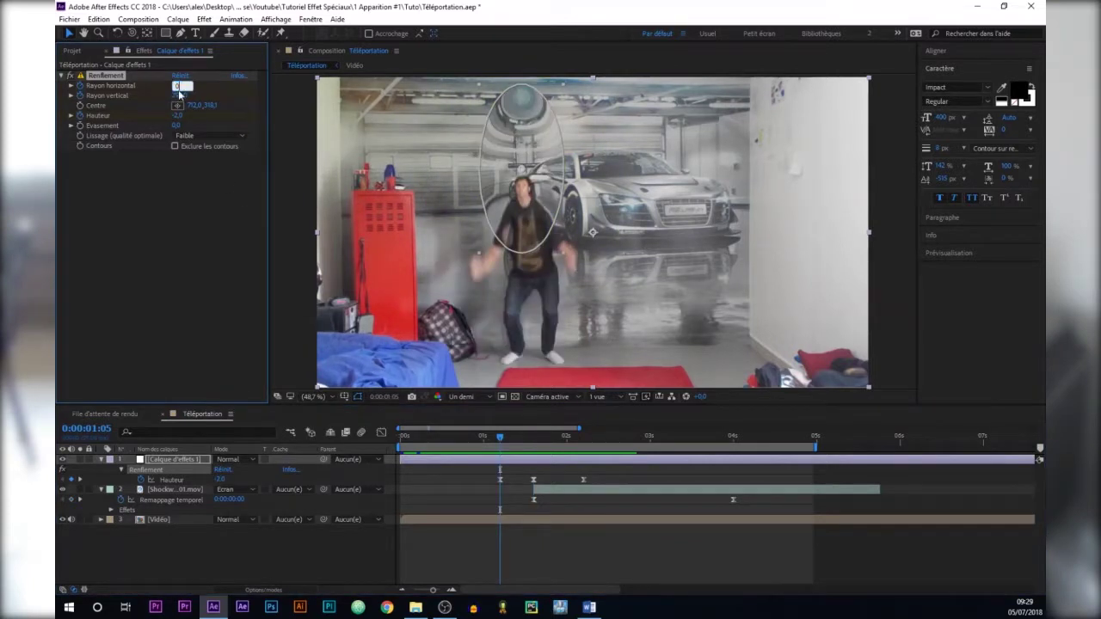